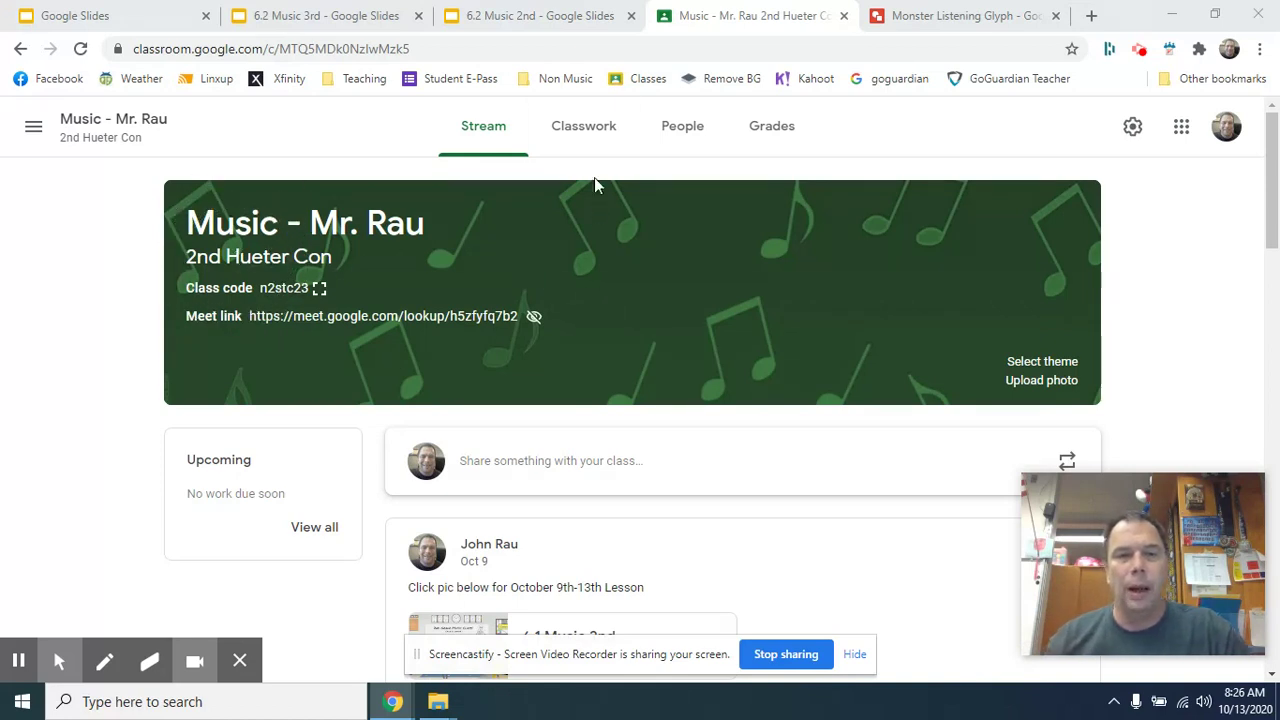
# Go to the class's Classwork page in Google Classroom
pyautogui.click(486, 128)
pyautogui.click(583, 130)
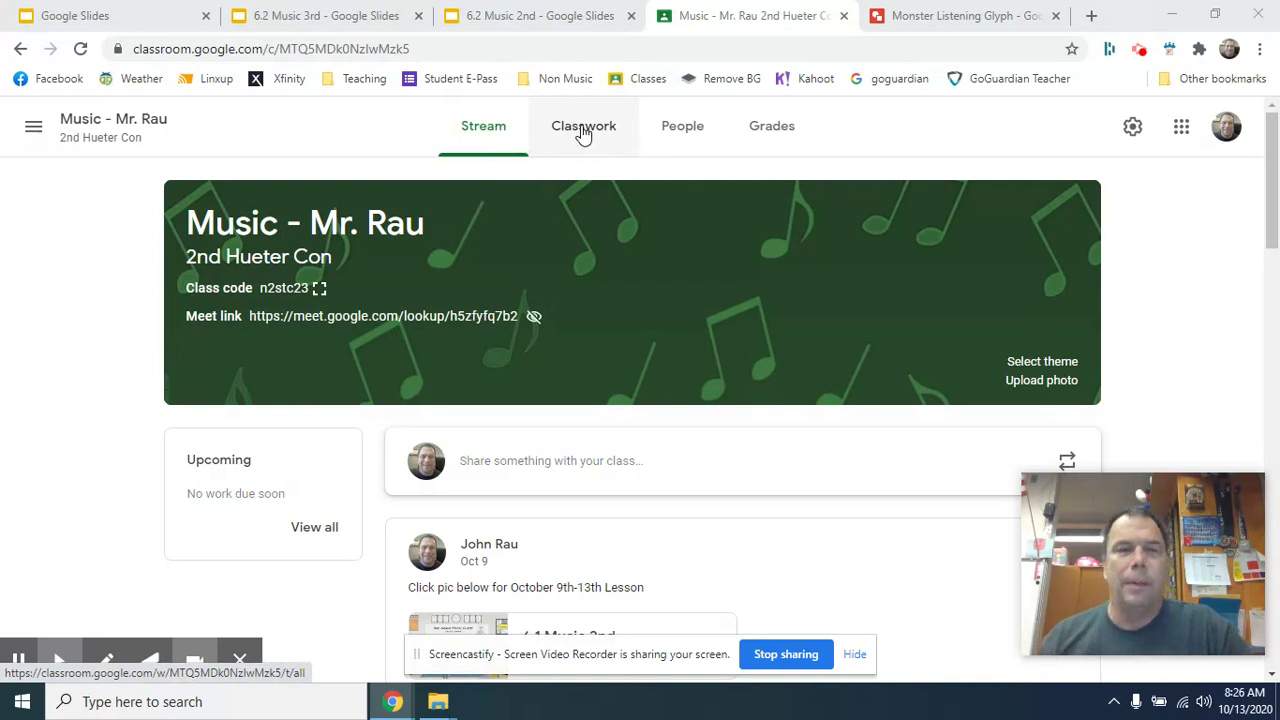
pyautogui.click(583, 130)
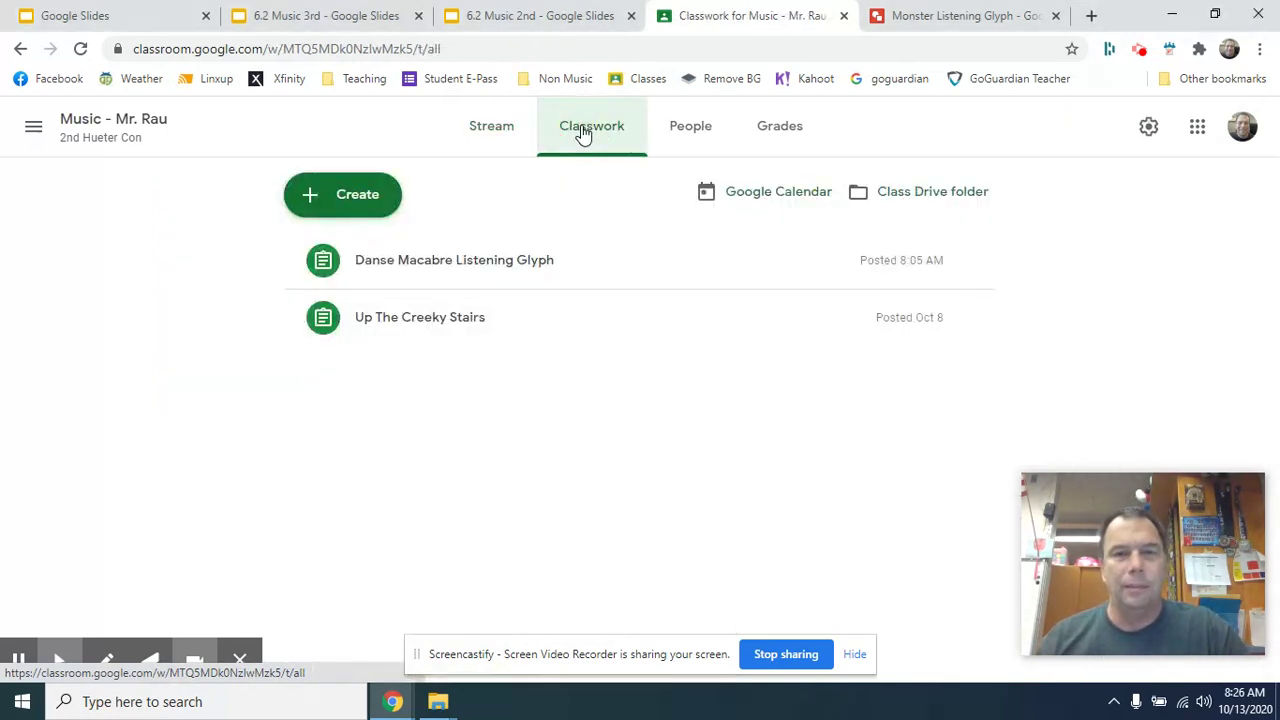
# Expand the Danse Macabre Listening Glyph assignment and open its Monster Listening Glyph drawing
pyautogui.click(498, 265)
pyautogui.click(498, 265)
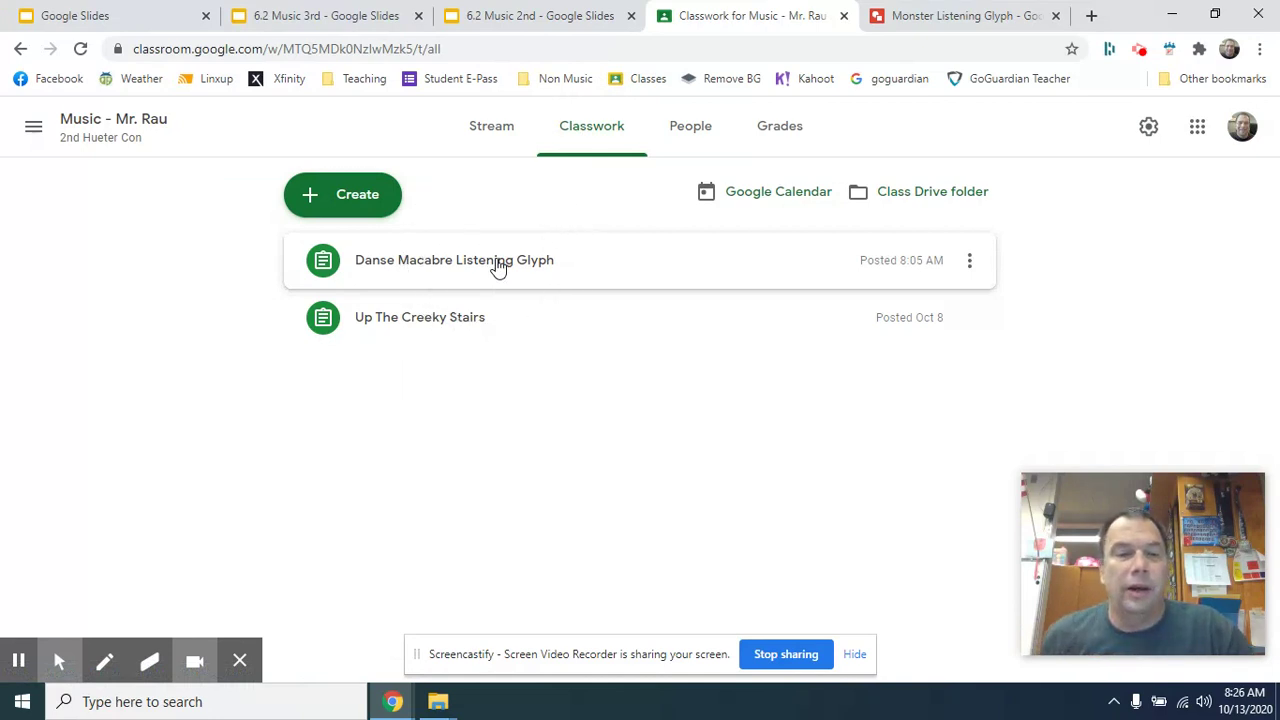
pyautogui.click(498, 265)
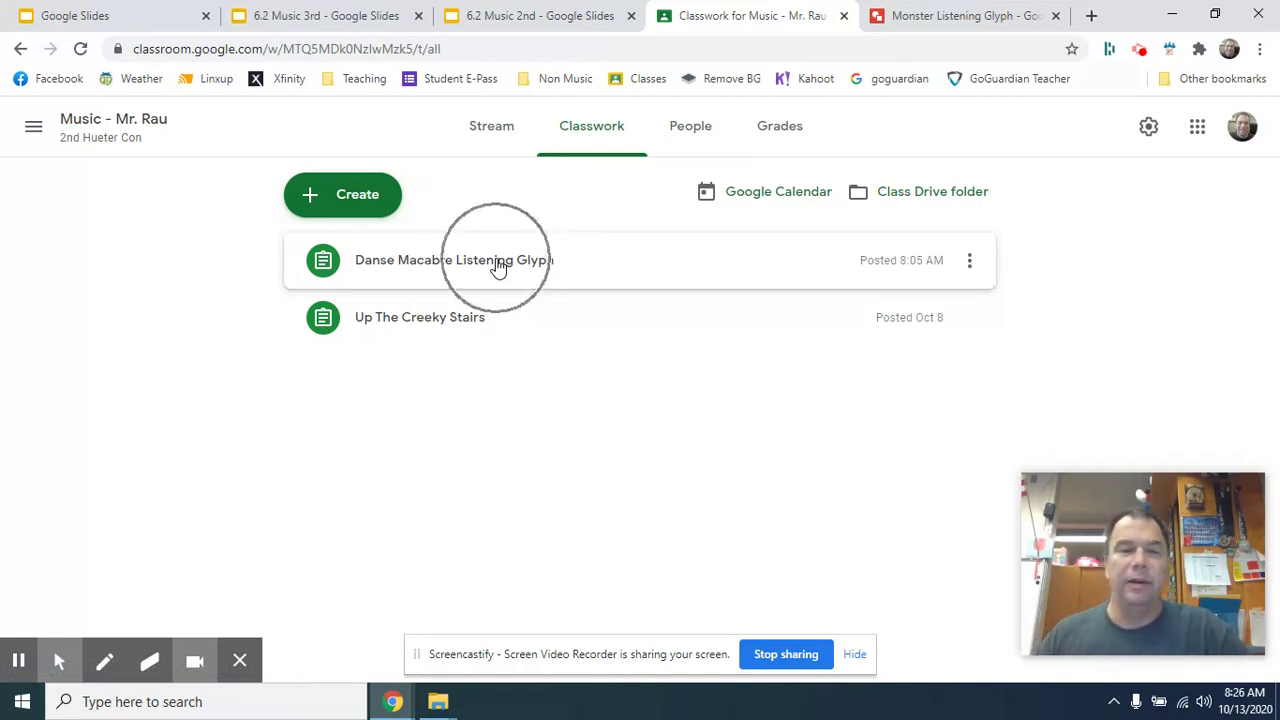
pyautogui.click(498, 265)
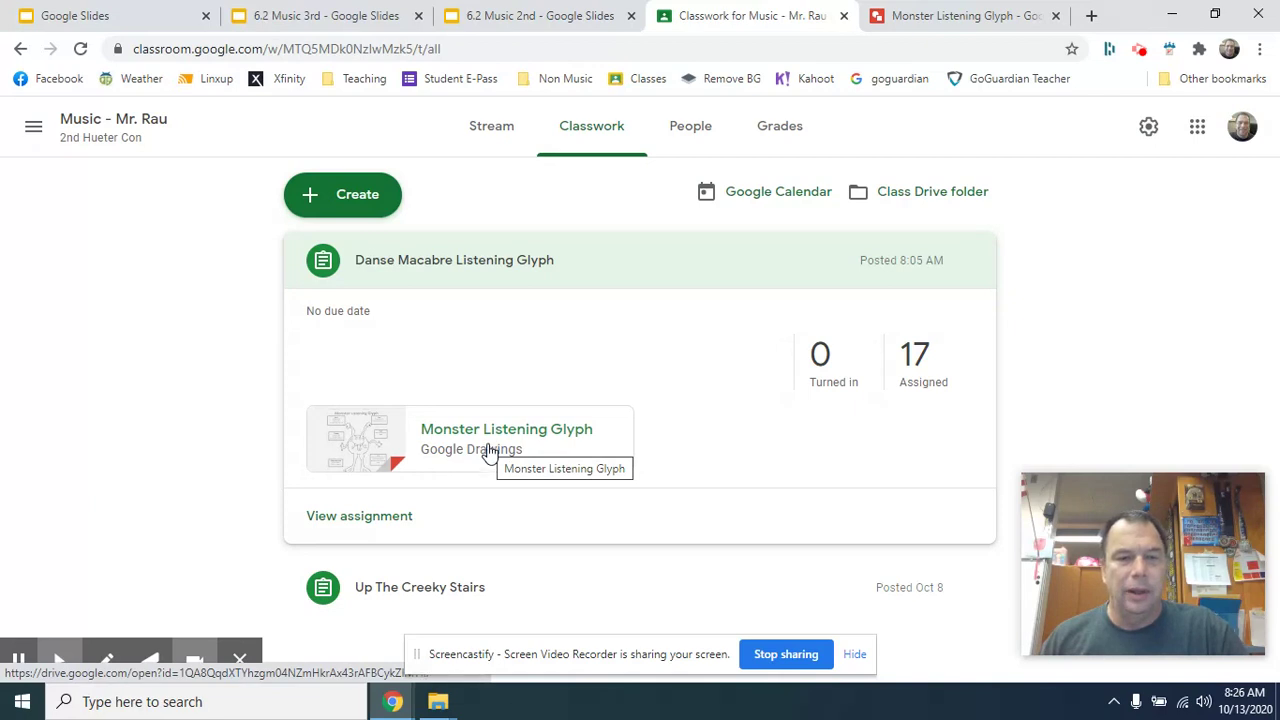
pyautogui.click(458, 436)
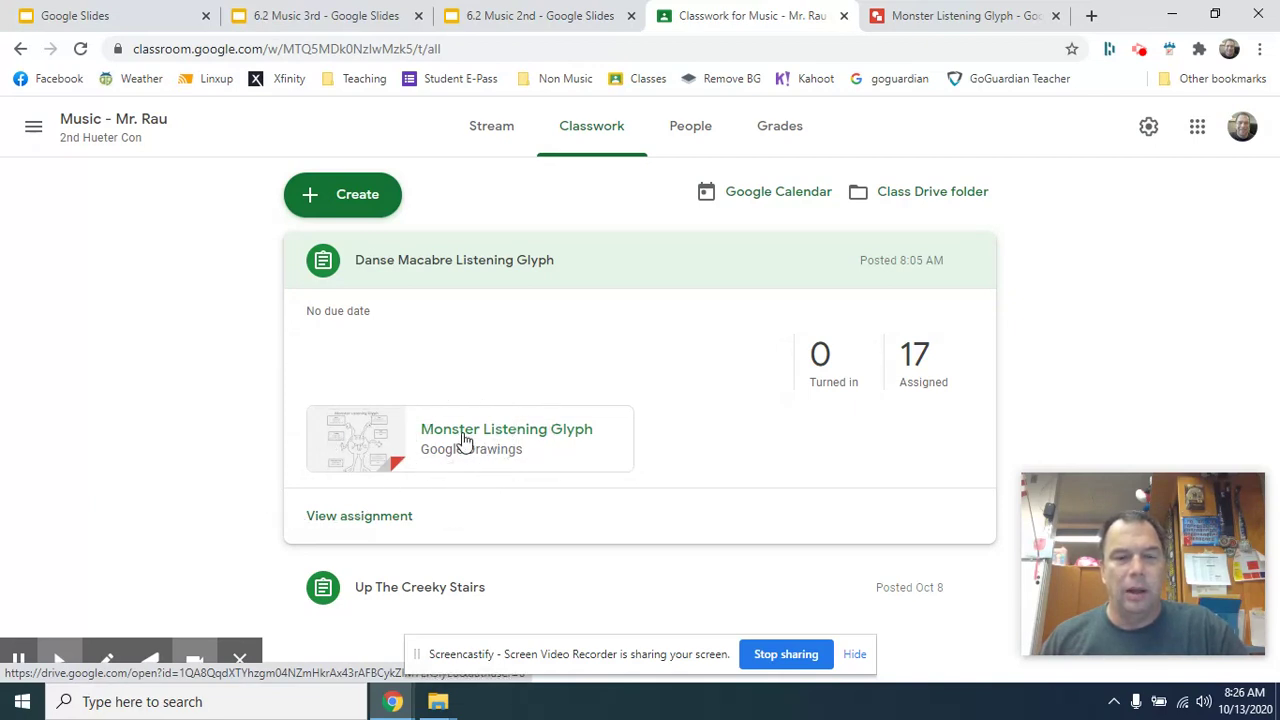
pyautogui.click(355, 450)
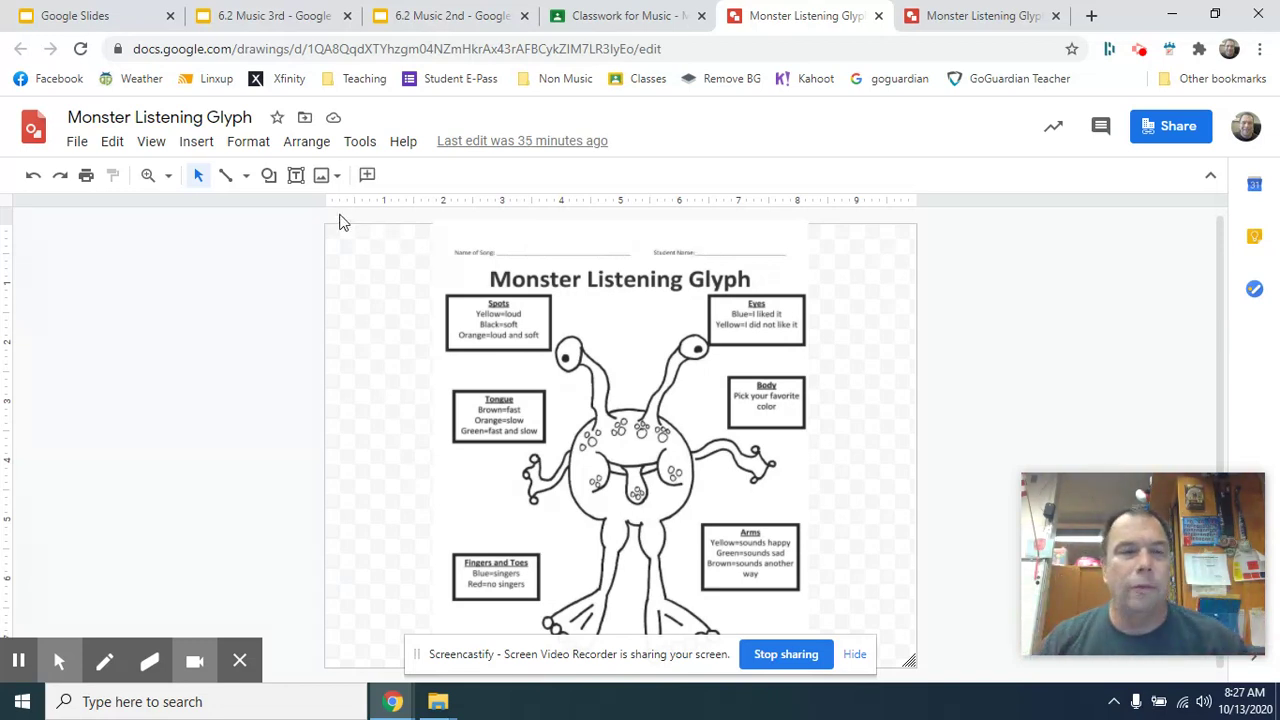
# Add a 'Danse Macabre' text box, narrowed and positioned on the Name of Song line
pyautogui.click(296, 175)
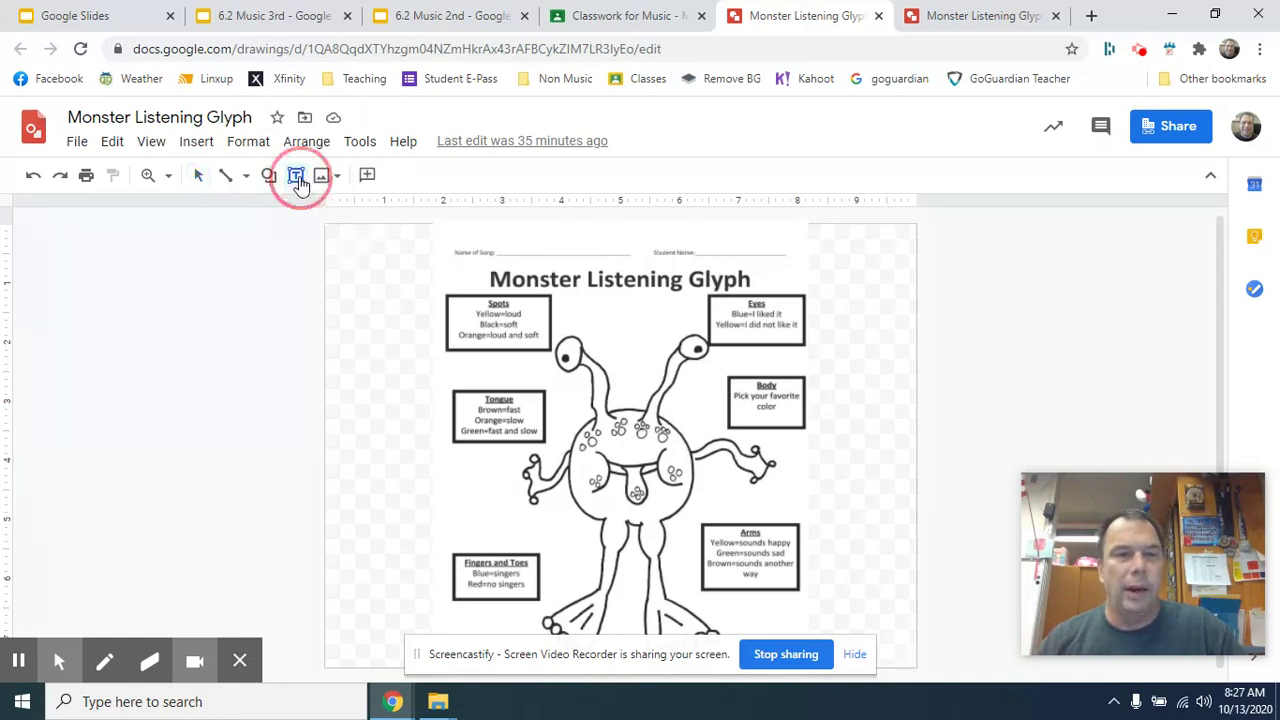
pyautogui.moveTo(500, 243); pyautogui.dragTo(662, 312)
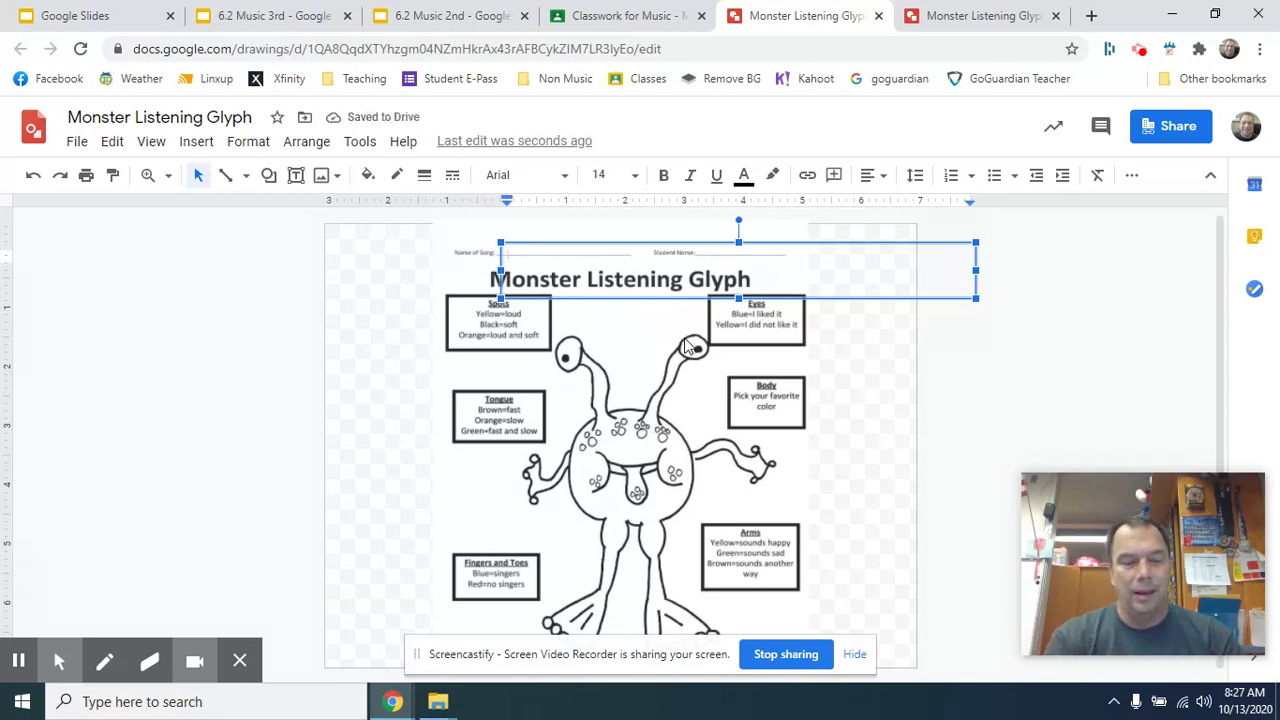
pyautogui.write('Danse Macabre')
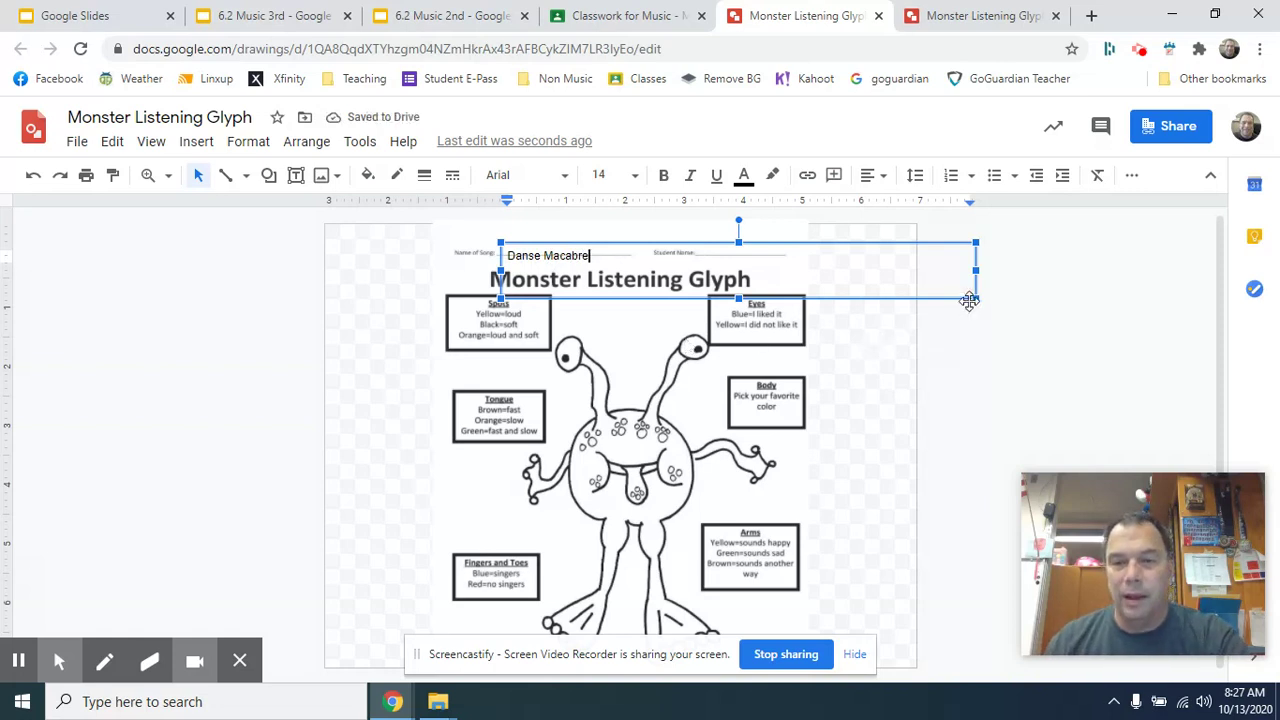
pyautogui.moveTo(977, 299); pyautogui.dragTo(728, 285)
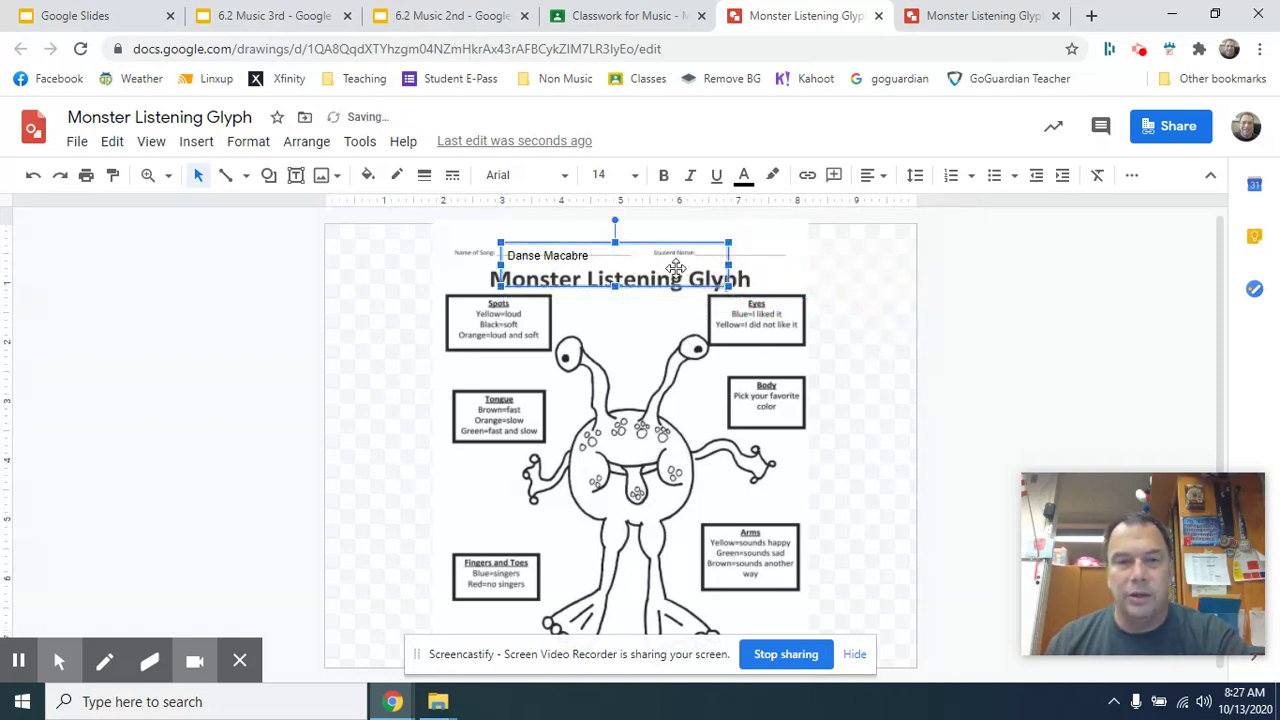
pyautogui.moveTo(643, 246); pyautogui.dragTo(640, 232)
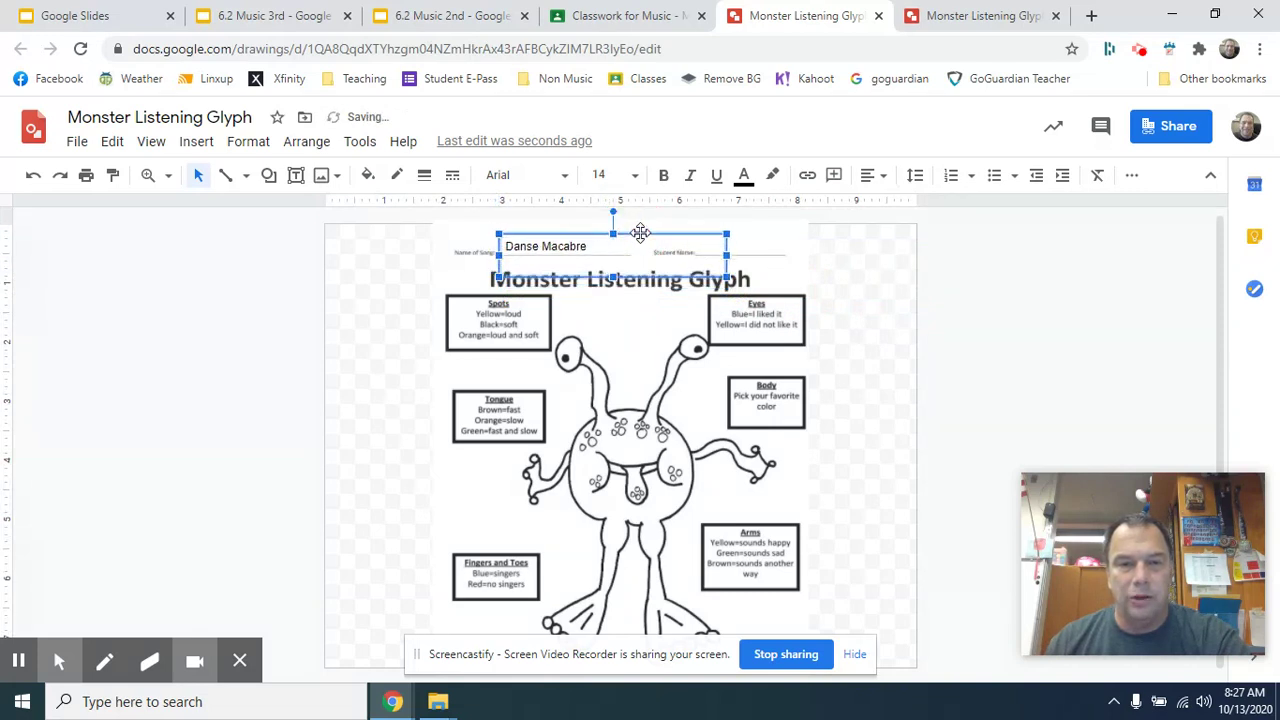
pyautogui.click(972, 284)
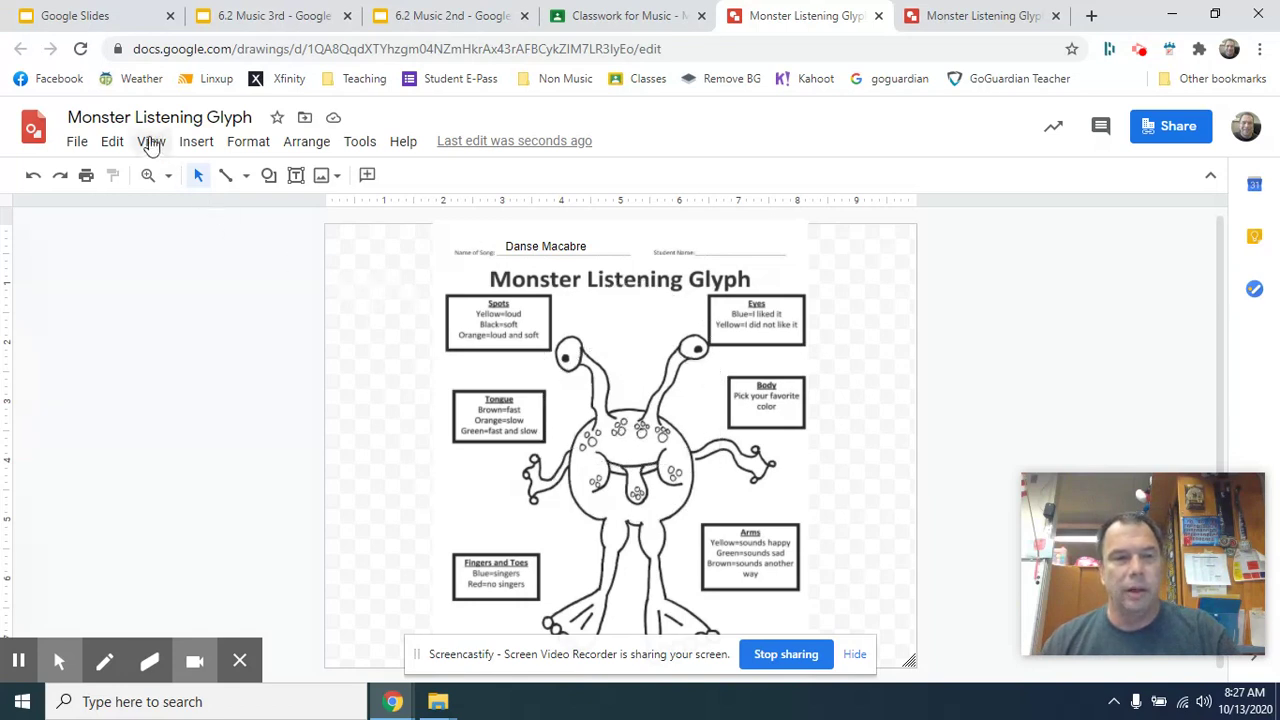
pyautogui.click(167, 177)
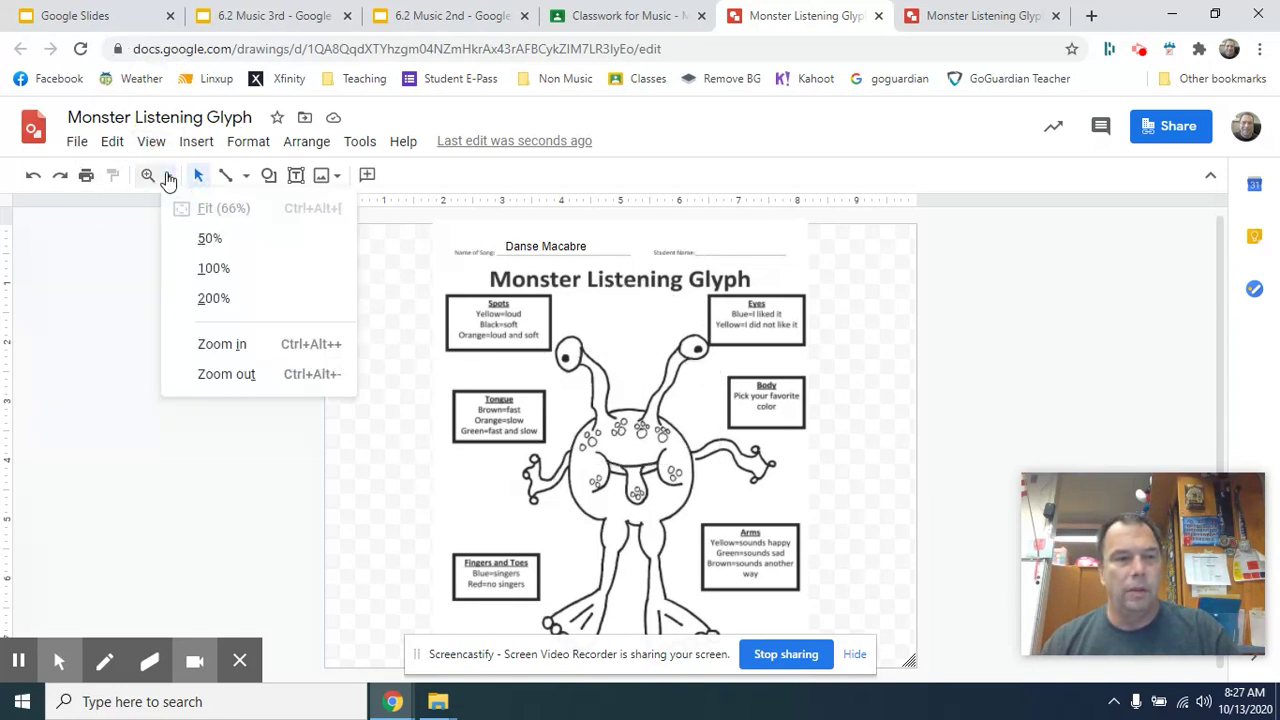
# Zoom the drawing to 100%, then 200%, and scroll to the monster's eyes
pyautogui.click(226, 215)
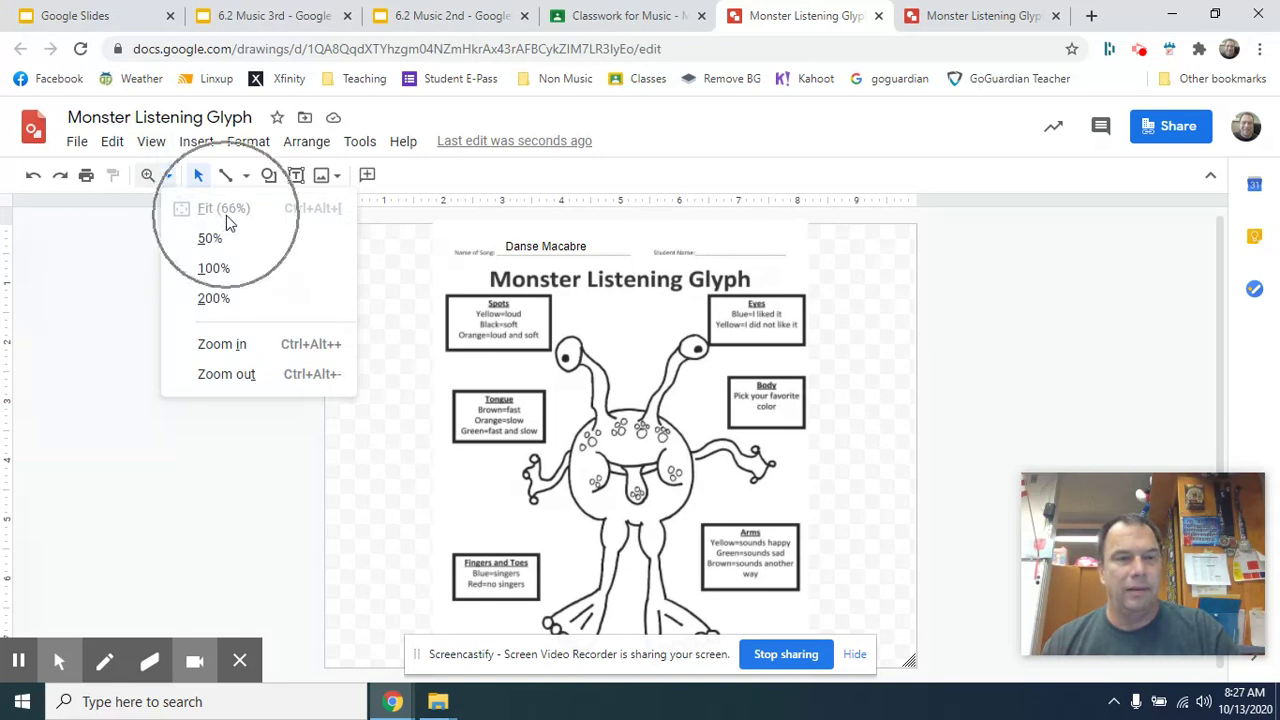
pyautogui.click(214, 270)
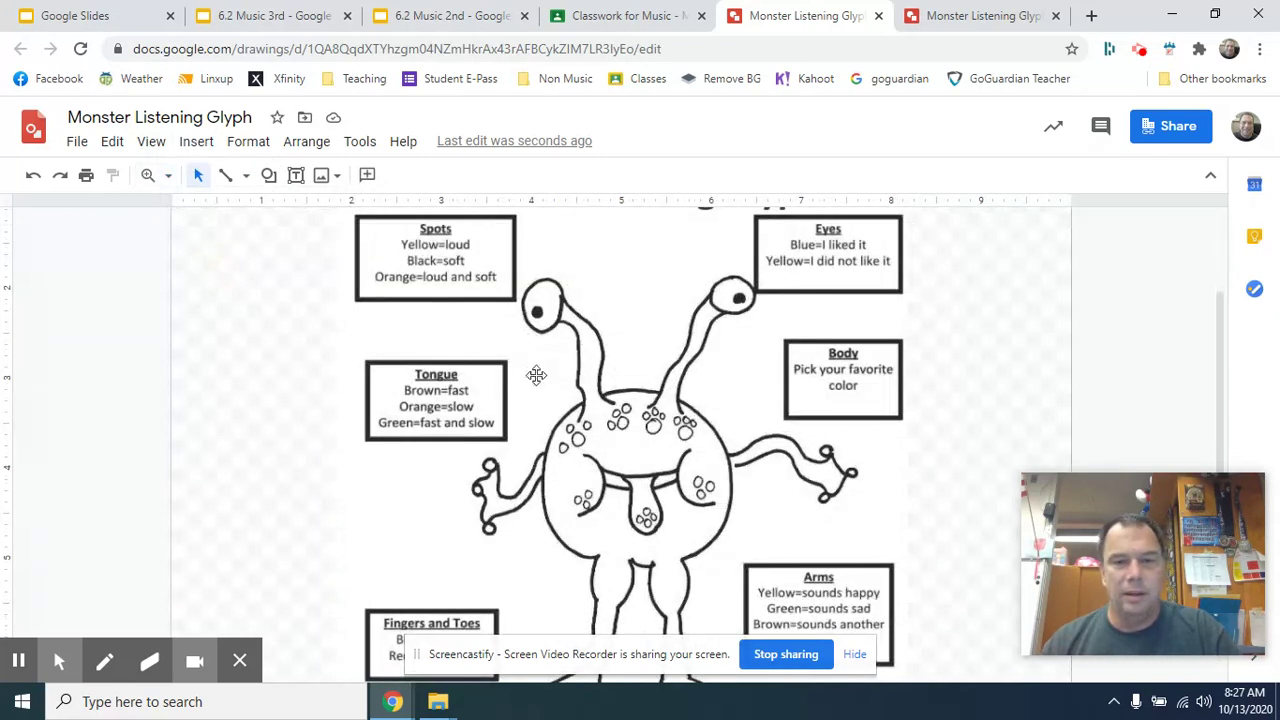
pyautogui.click(163, 180)
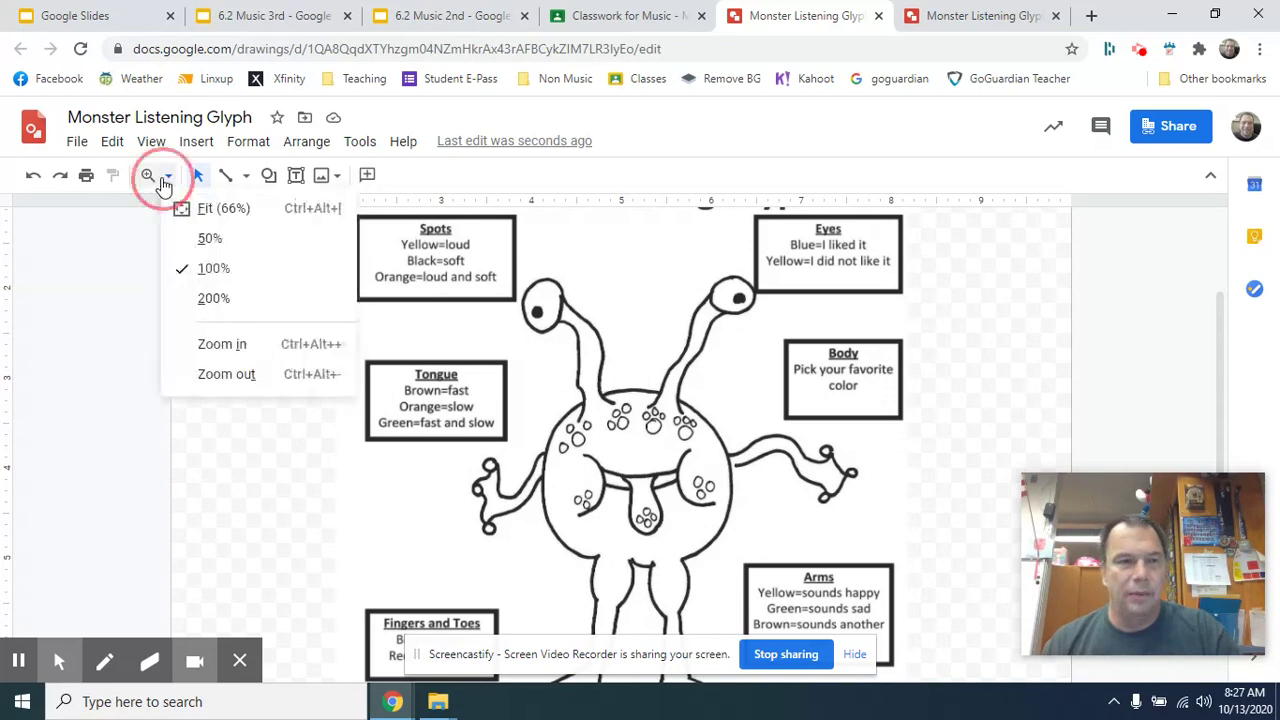
pyautogui.click(210, 300)
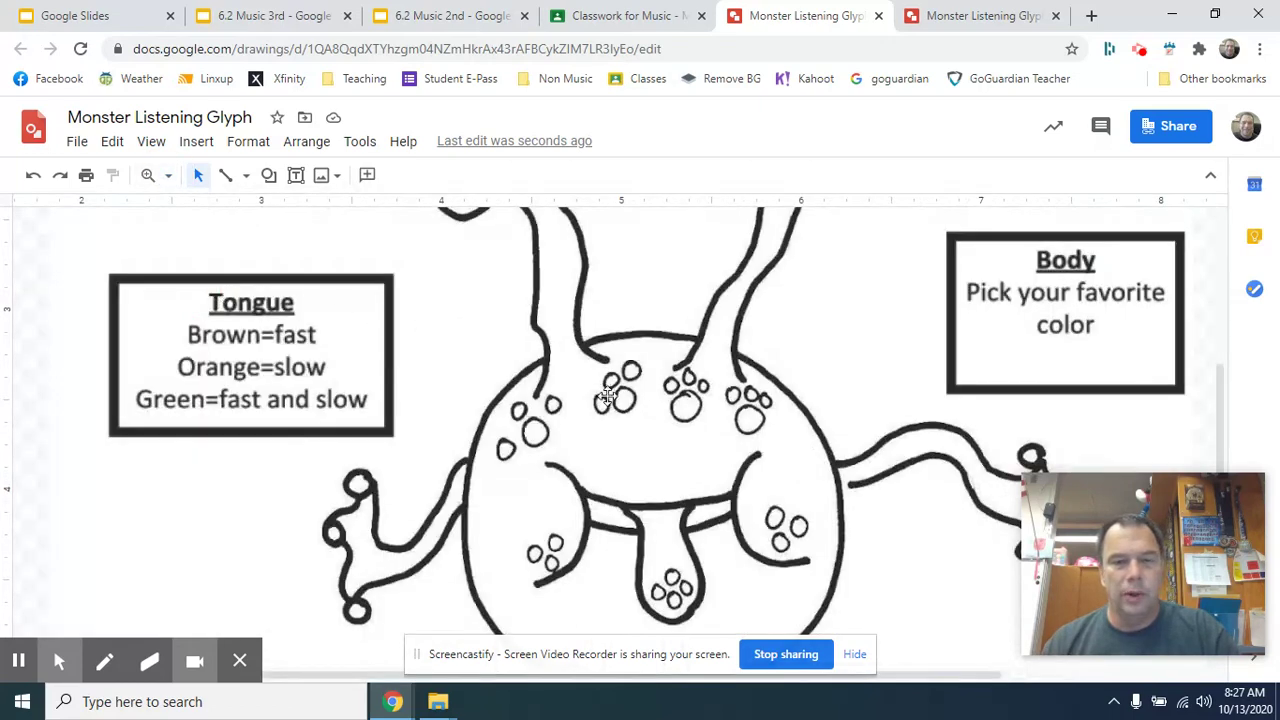
pyautogui.scroll(3, 607, 395)
pyautogui.scroll(-3, 610, 398)
pyautogui.scroll(2, 610, 398)
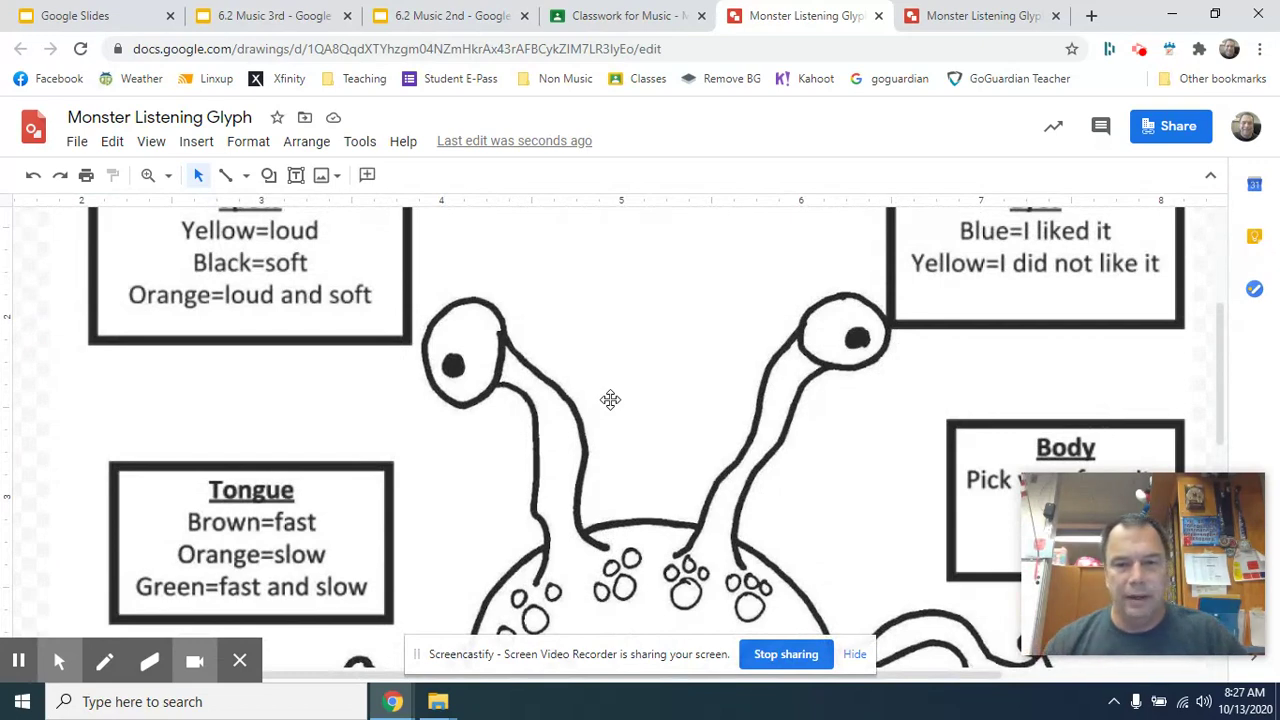
pyautogui.scroll(1, 610, 399)
pyautogui.scroll(-2, 610, 399)
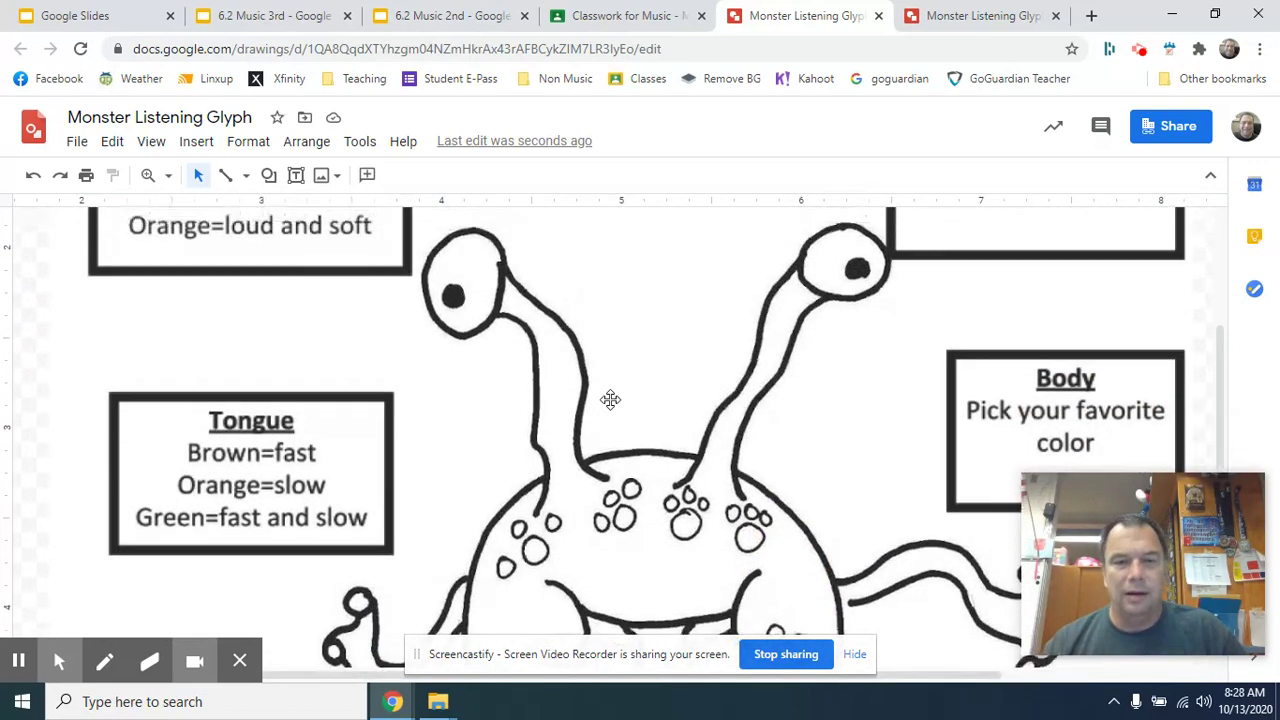
pyautogui.scroll(1, 610, 399)
pyautogui.scroll(-2, 610, 399)
pyautogui.scroll(-4, 610, 399)
pyautogui.scroll(6, 610, 399)
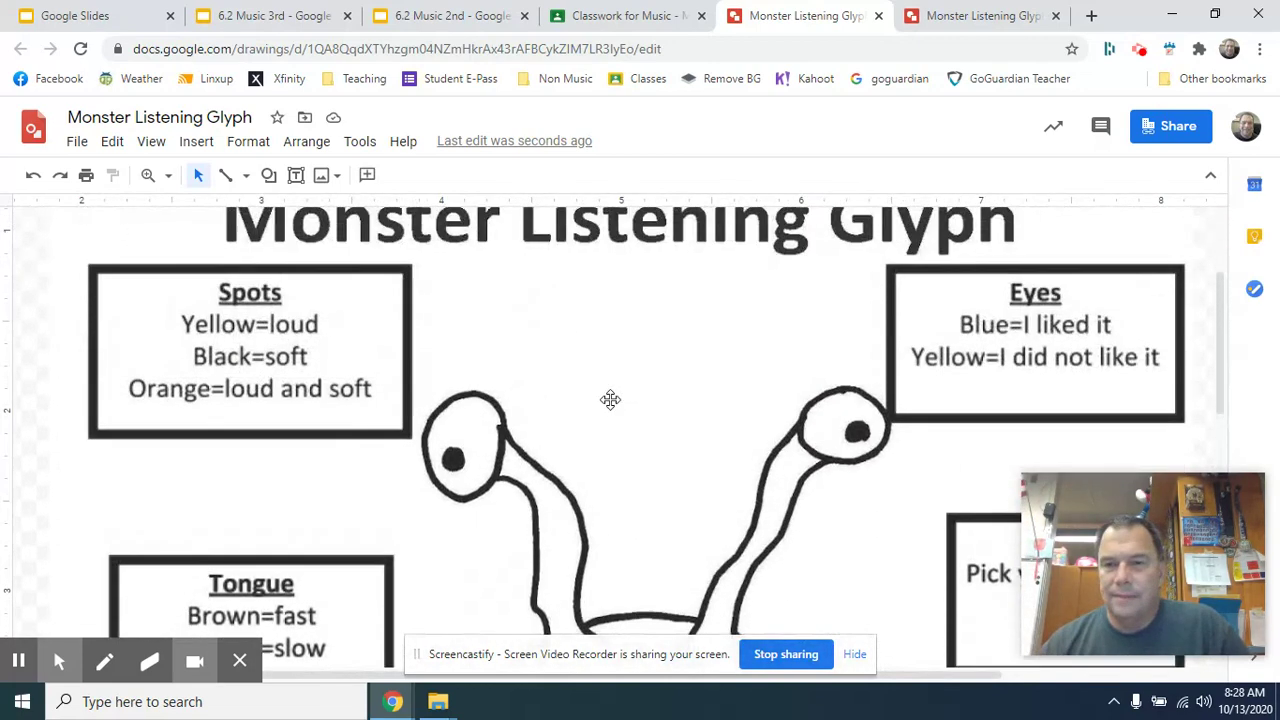
pyautogui.scroll(-2, 610, 399)
pyautogui.scroll(2, 610, 399)
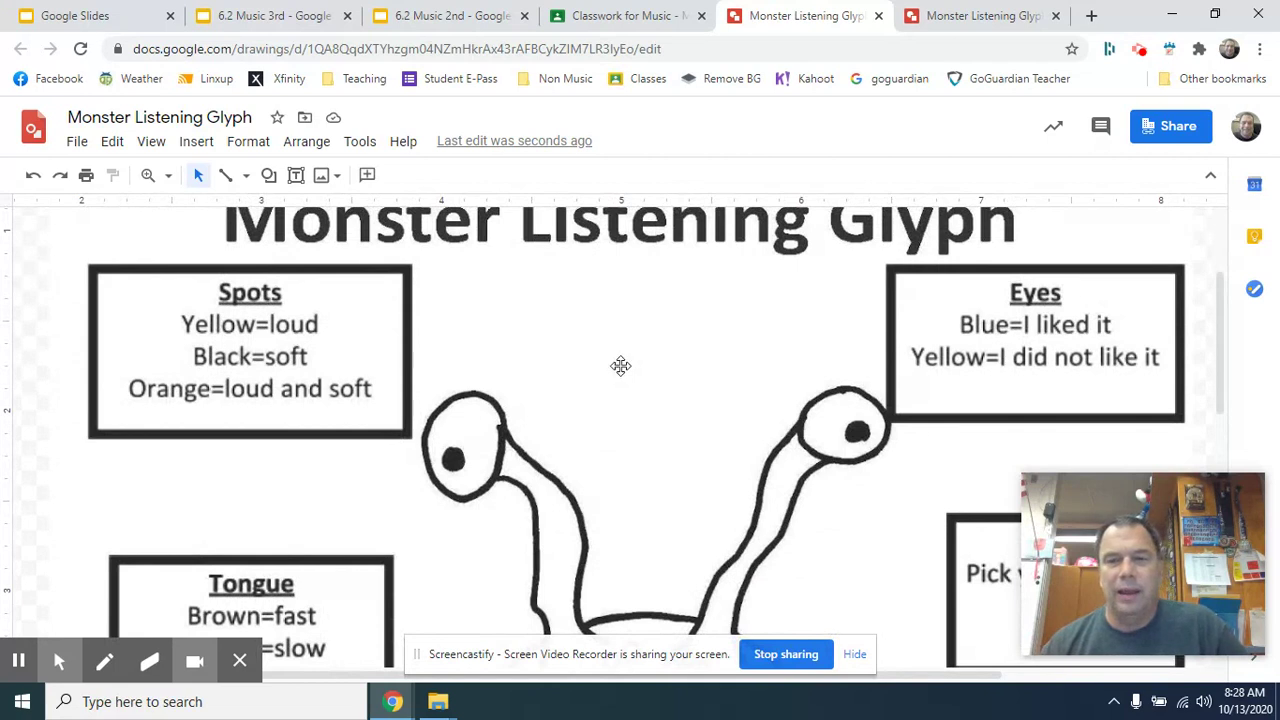
# With the Scribble tool, replace a looping stroke above the eyes with one thin stroke
pyautogui.click(247, 180)
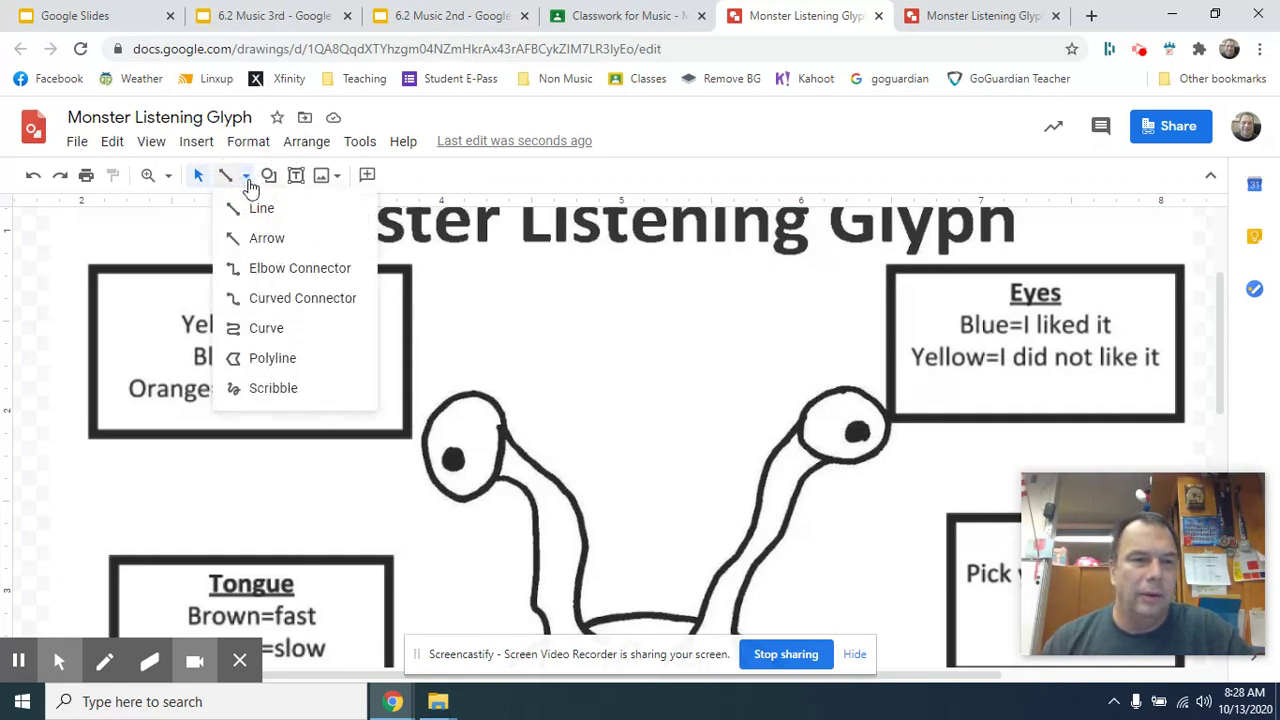
pyautogui.click(262, 390)
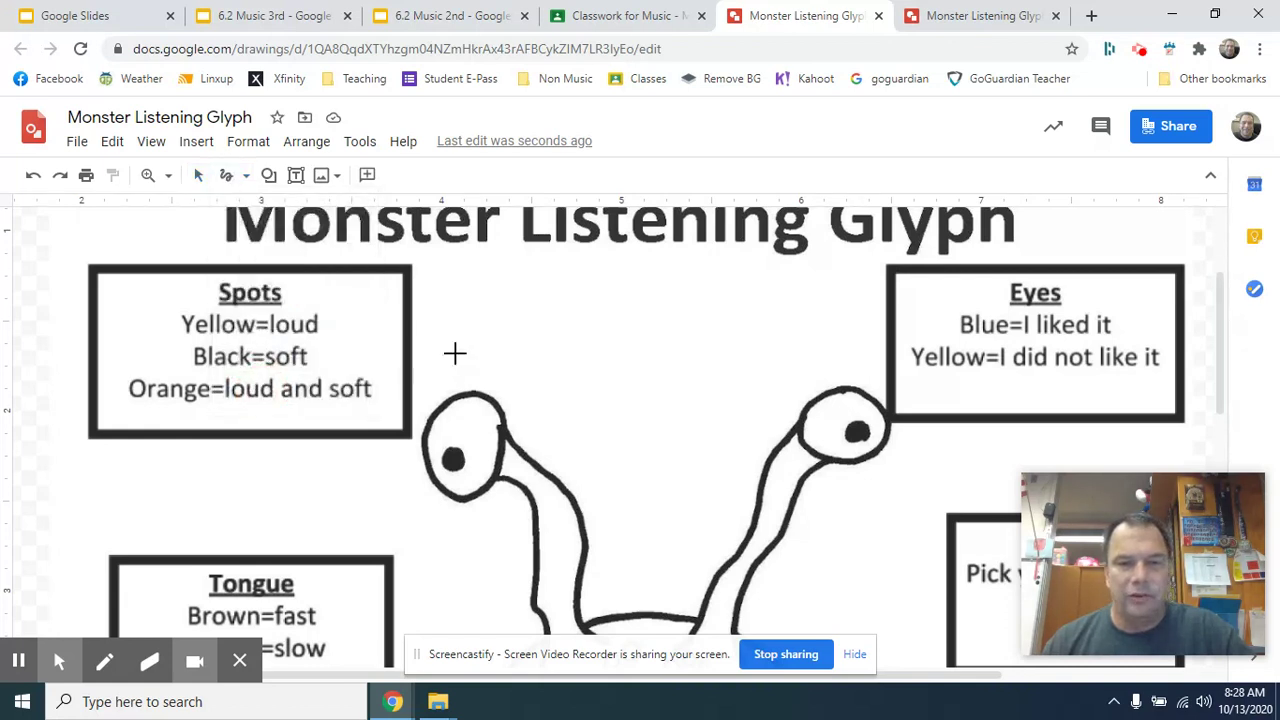
pyautogui.moveTo(620, 331)
pyautogui.mouseDown()
pyautogui.moveTo(638, 358)
pyautogui.moveTo(613, 355)
pyautogui.moveTo(589, 391)
pyautogui.moveTo(591, 420)
pyautogui.moveTo(735, 421)
pyautogui.mouseUp()
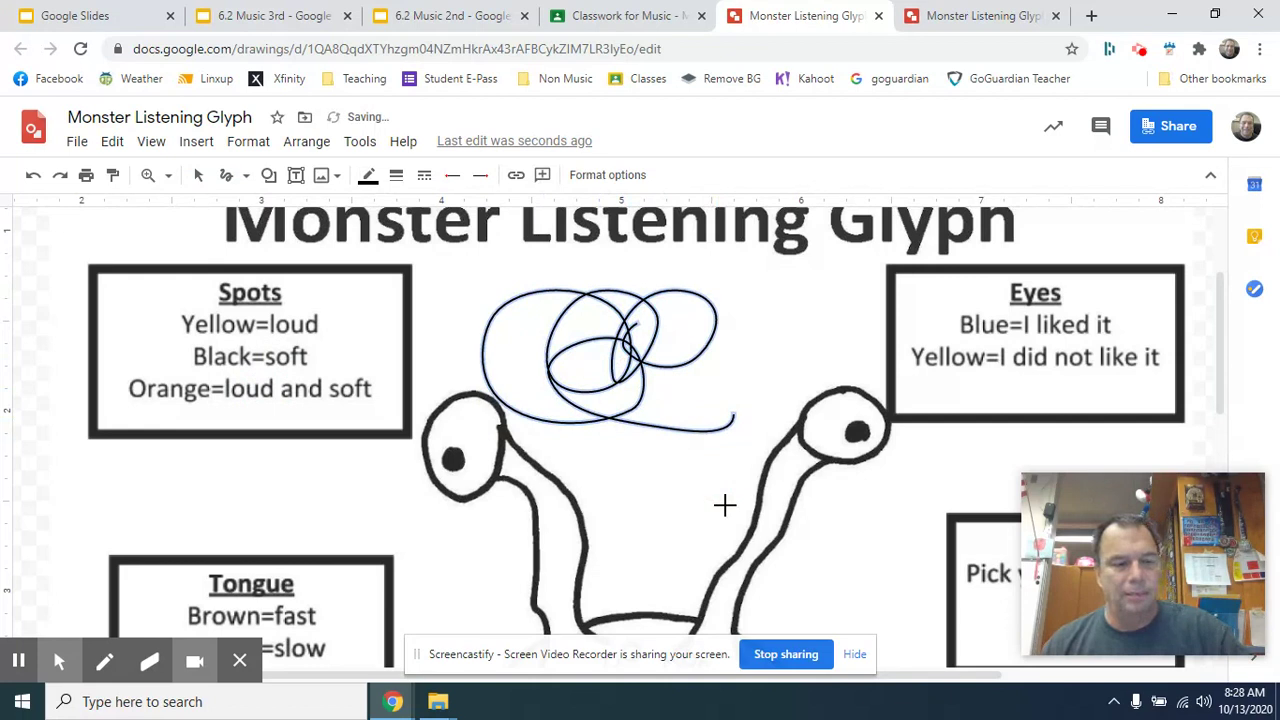
pyautogui.press('Delete')
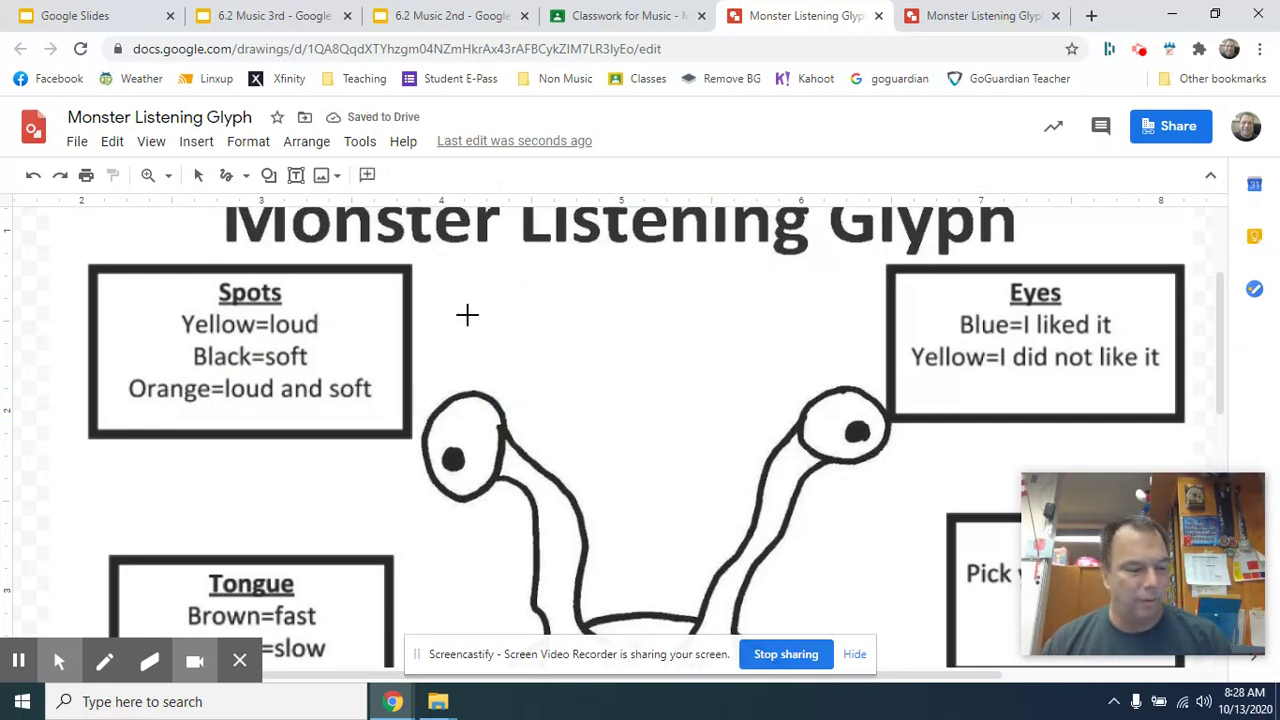
pyautogui.moveTo(541, 316); pyautogui.dragTo(696, 342)
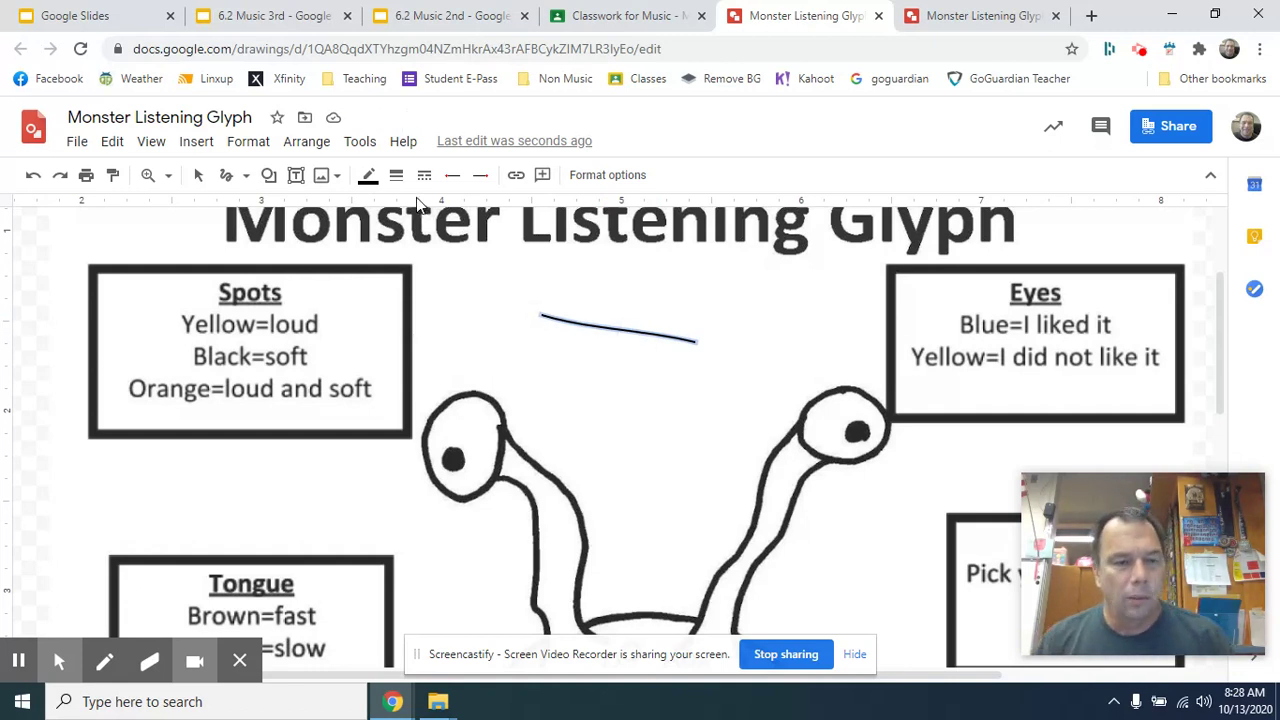
# Replace the stroke with a short test line coloured blue at 8px weight
pyautogui.press('Delete')
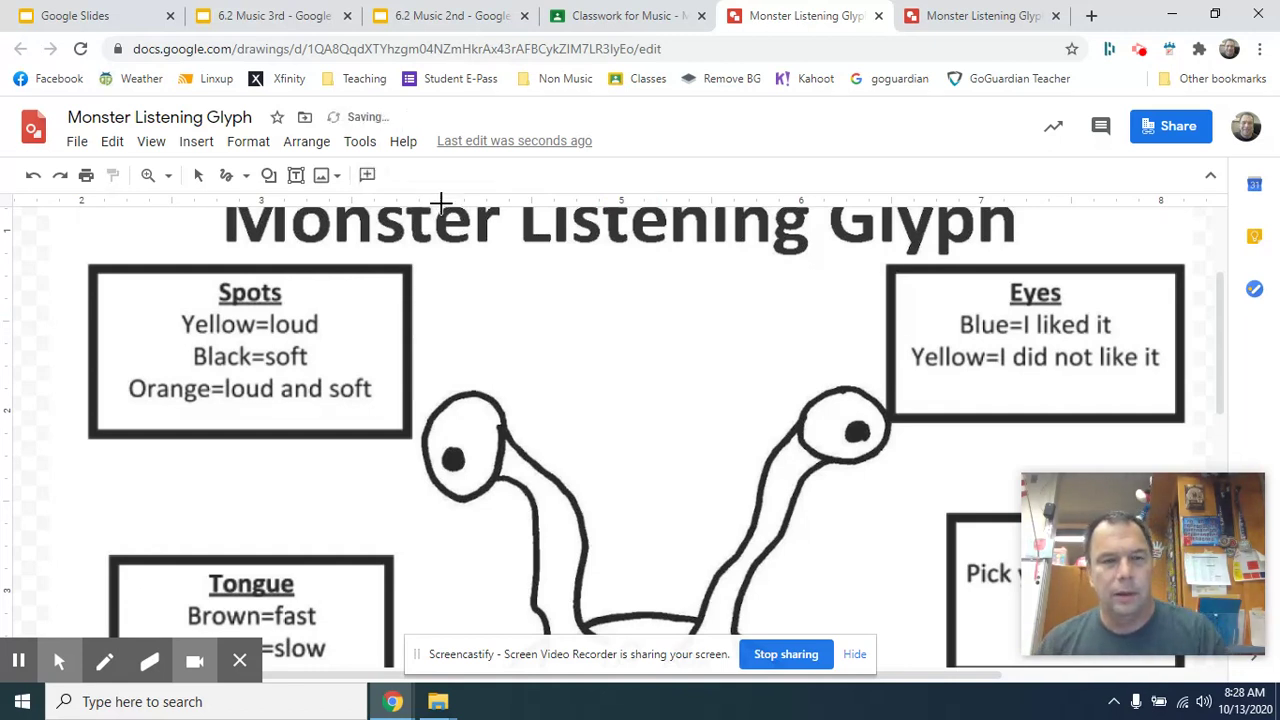
pyautogui.click(415, 181)
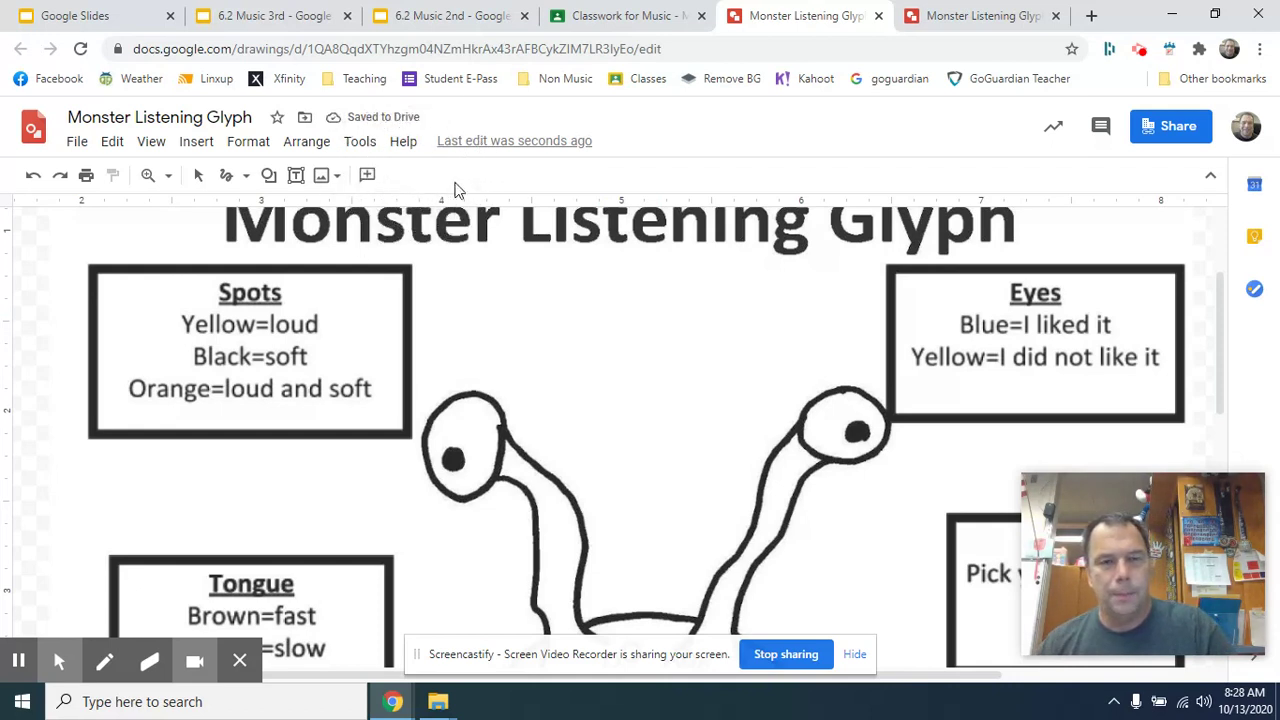
pyautogui.moveTo(479, 306); pyautogui.dragTo(541, 308)
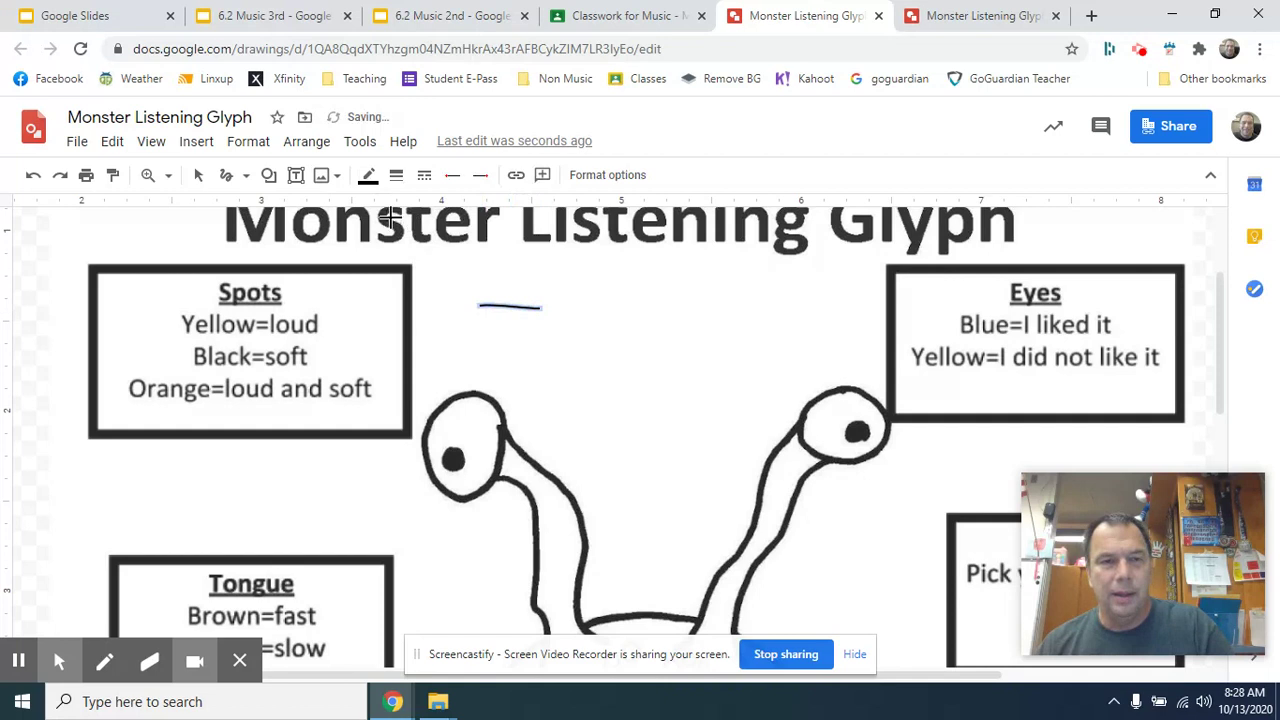
pyautogui.click(369, 178)
pyautogui.click(520, 263)
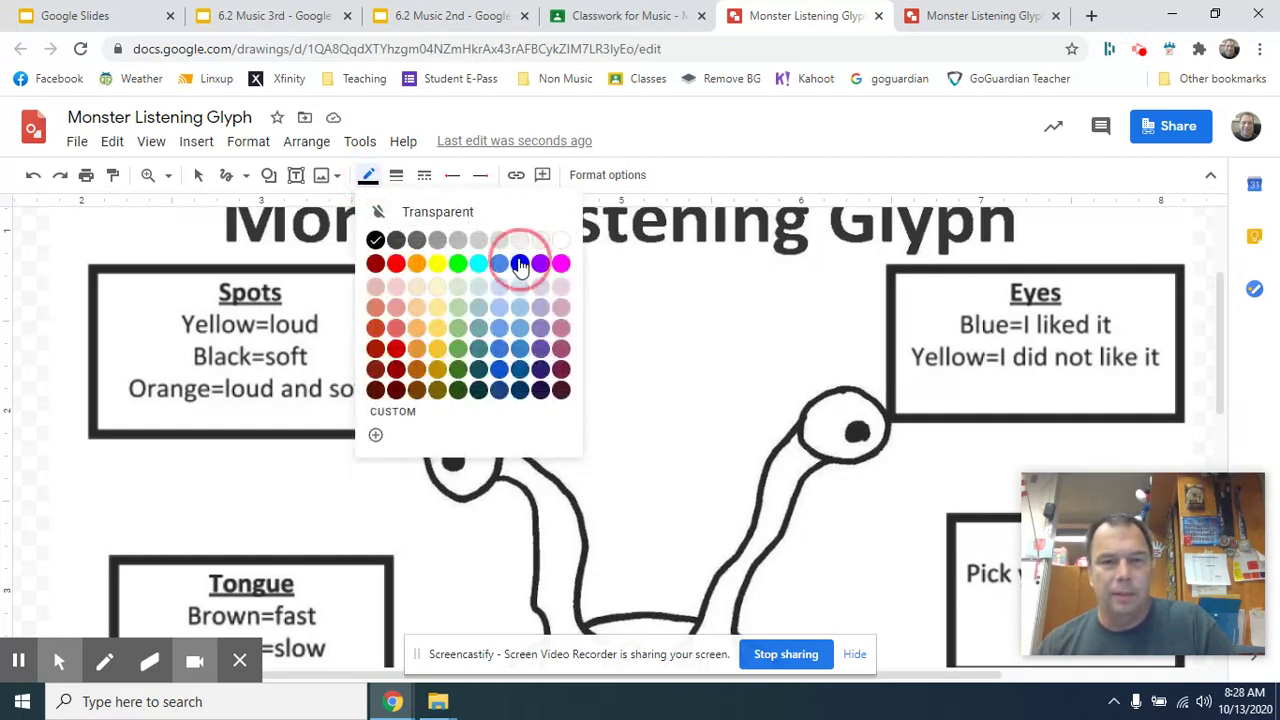
pyautogui.click(397, 178)
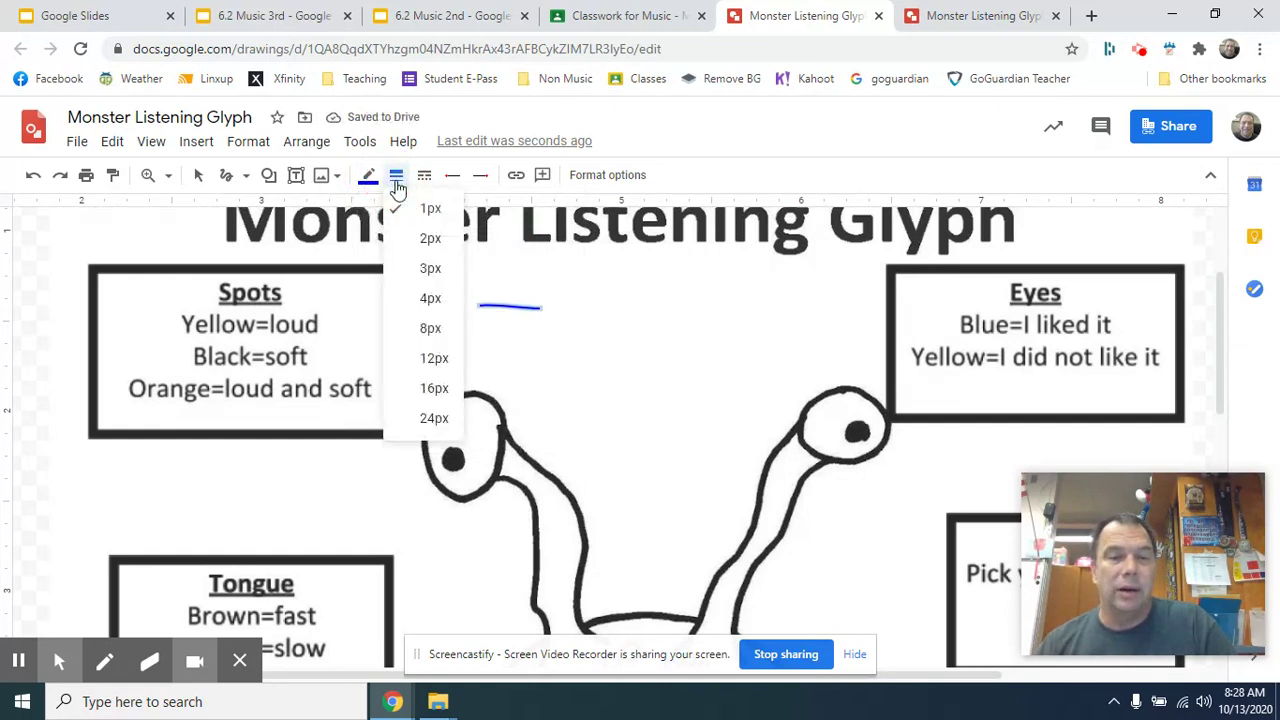
pyautogui.click(428, 328)
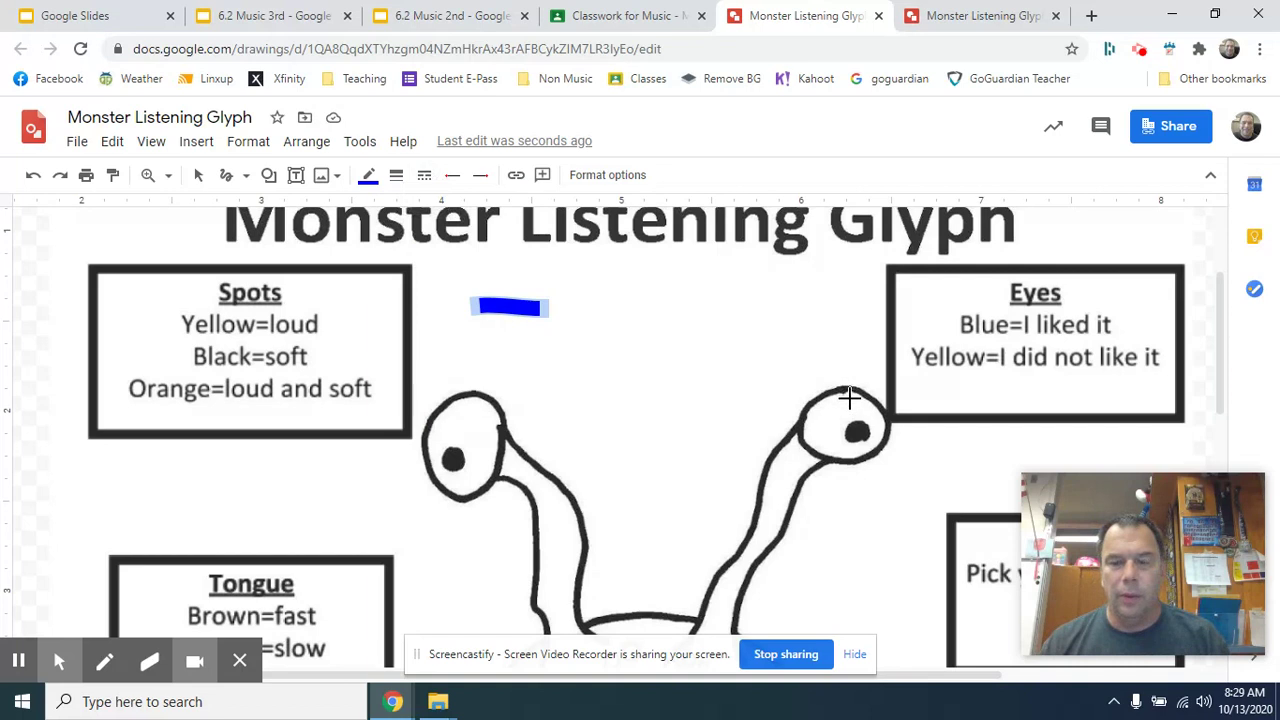
# Scribble the monster's right eye blue, plus a long blue stroke across the eye stalk
pyautogui.click(849, 397)
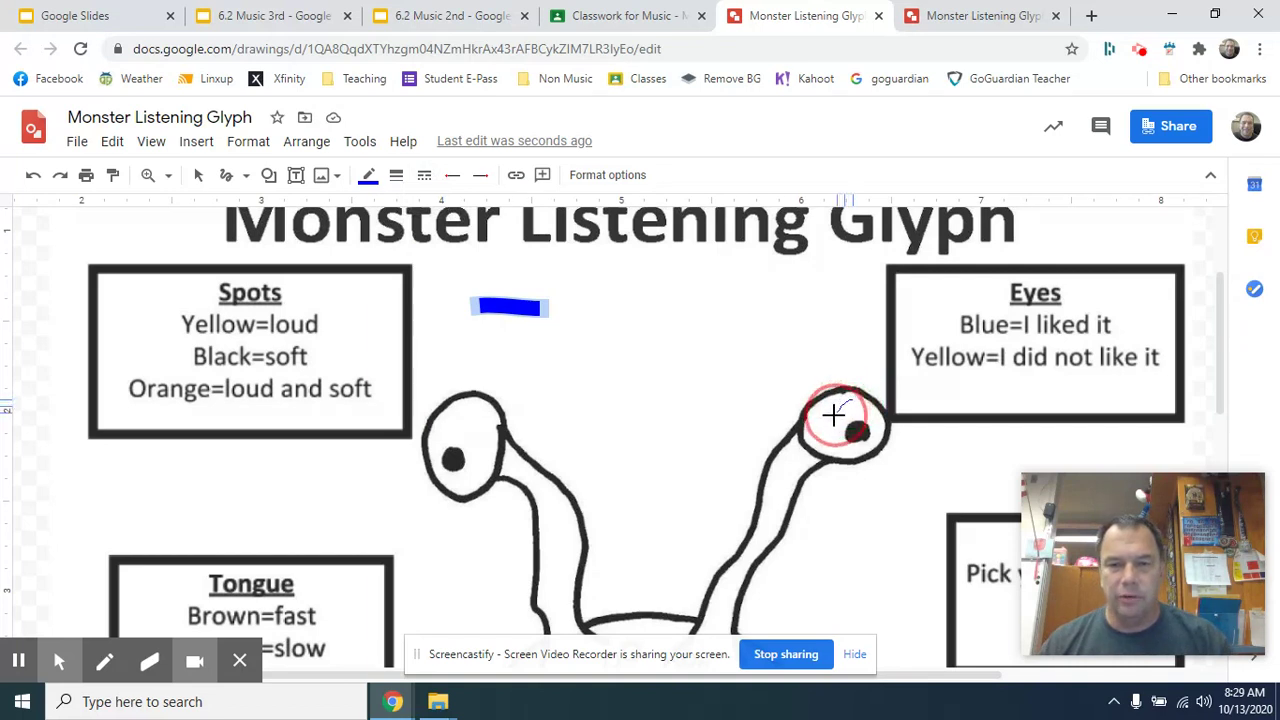
pyautogui.moveTo(826, 427)
pyautogui.mouseDown()
pyautogui.moveTo(829, 397)
pyautogui.moveTo(812, 431)
pyautogui.moveTo(820, 447)
pyautogui.moveTo(857, 454)
pyautogui.moveTo(873, 434)
pyautogui.moveTo(871, 423)
pyautogui.moveTo(862, 445)
pyautogui.moveTo(855, 399)
pyautogui.moveTo(861, 421)
pyautogui.moveTo(822, 440)
pyautogui.moveTo(814, 411)
pyautogui.moveTo(811, 431)
pyautogui.moveTo(819, 442)
pyautogui.moveTo(849, 416)
pyautogui.moveTo(849, 427)
pyautogui.moveTo(828, 406)
pyautogui.moveTo(861, 424)
pyautogui.mouseUp()
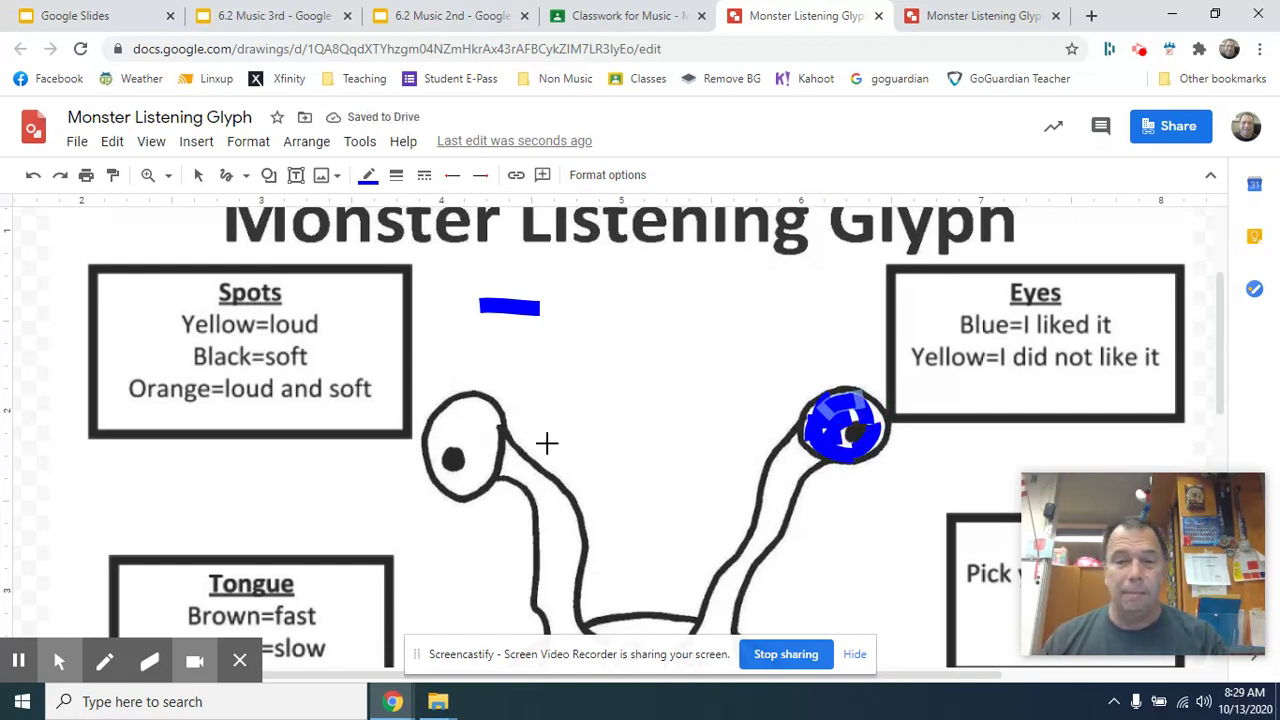
pyautogui.moveTo(686, 443)
pyautogui.mouseDown()
pyautogui.moveTo(734, 463)
pyautogui.moveTo(1010, 487)
pyautogui.mouseUp()
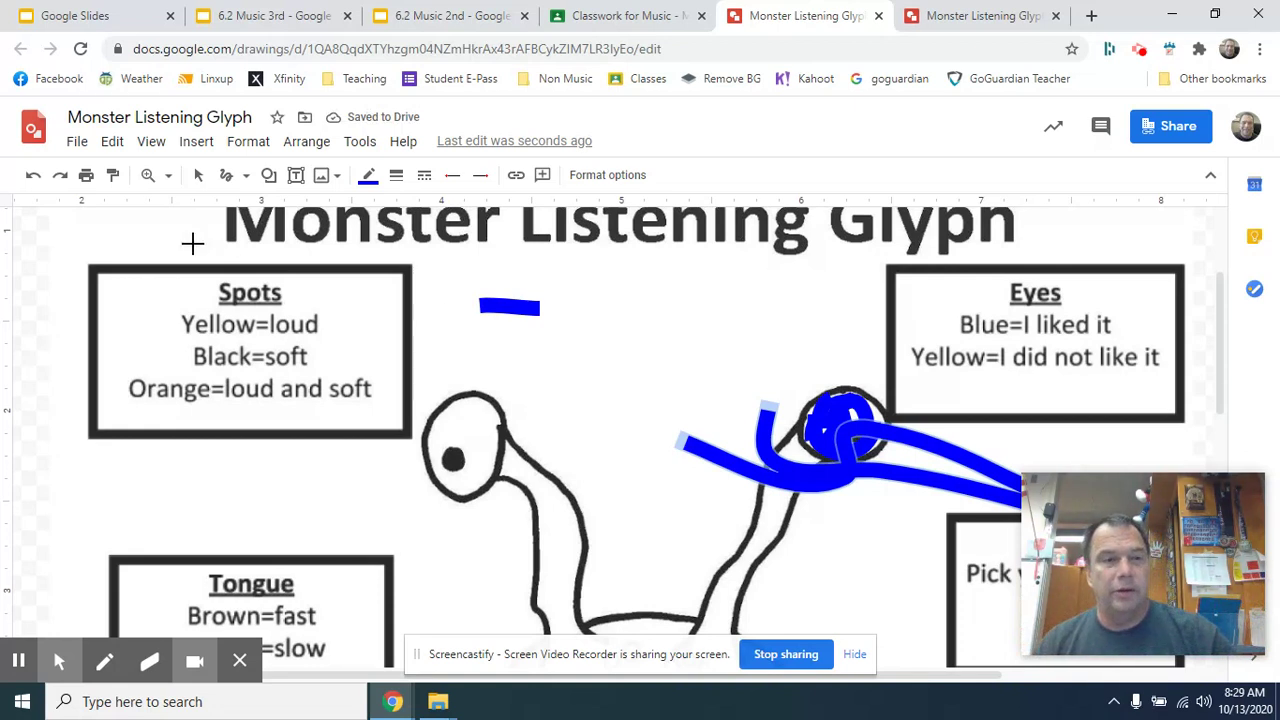
# Undo back through the eye scribble, redo it, then undo once to drop the stray stalk strokes
pyautogui.click(33, 175)
pyautogui.click(33, 175)
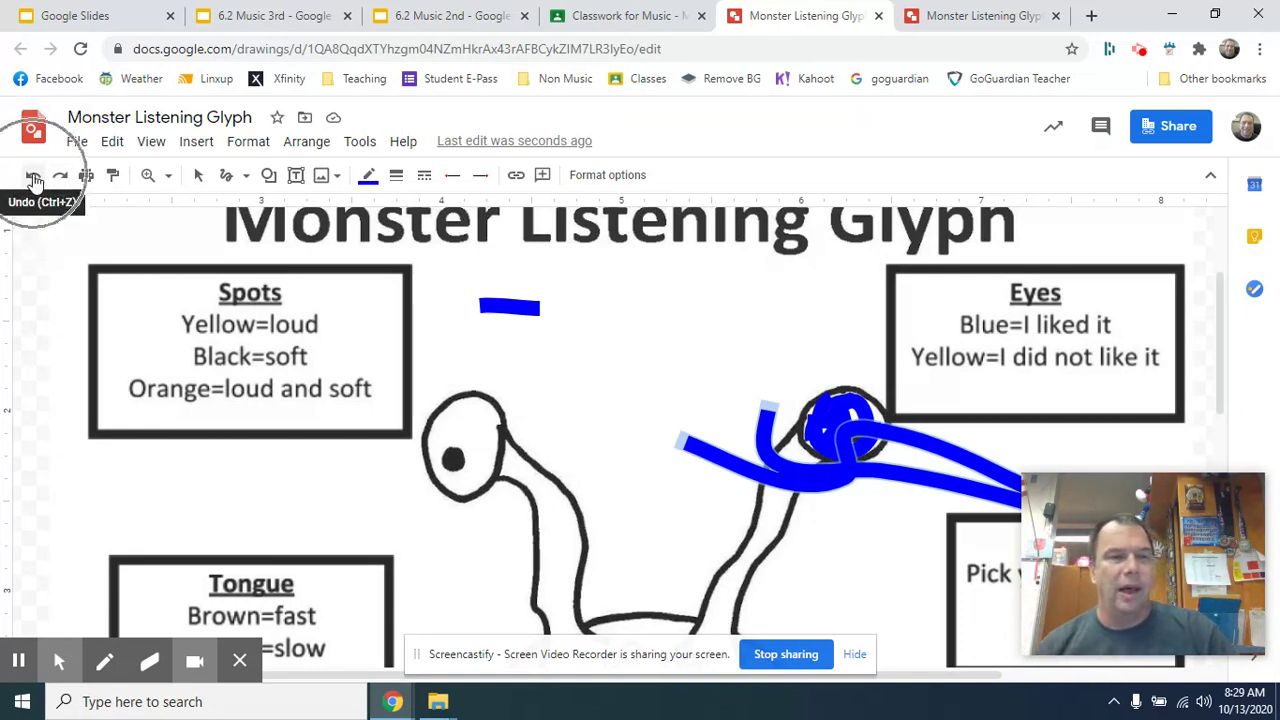
pyautogui.click(33, 175)
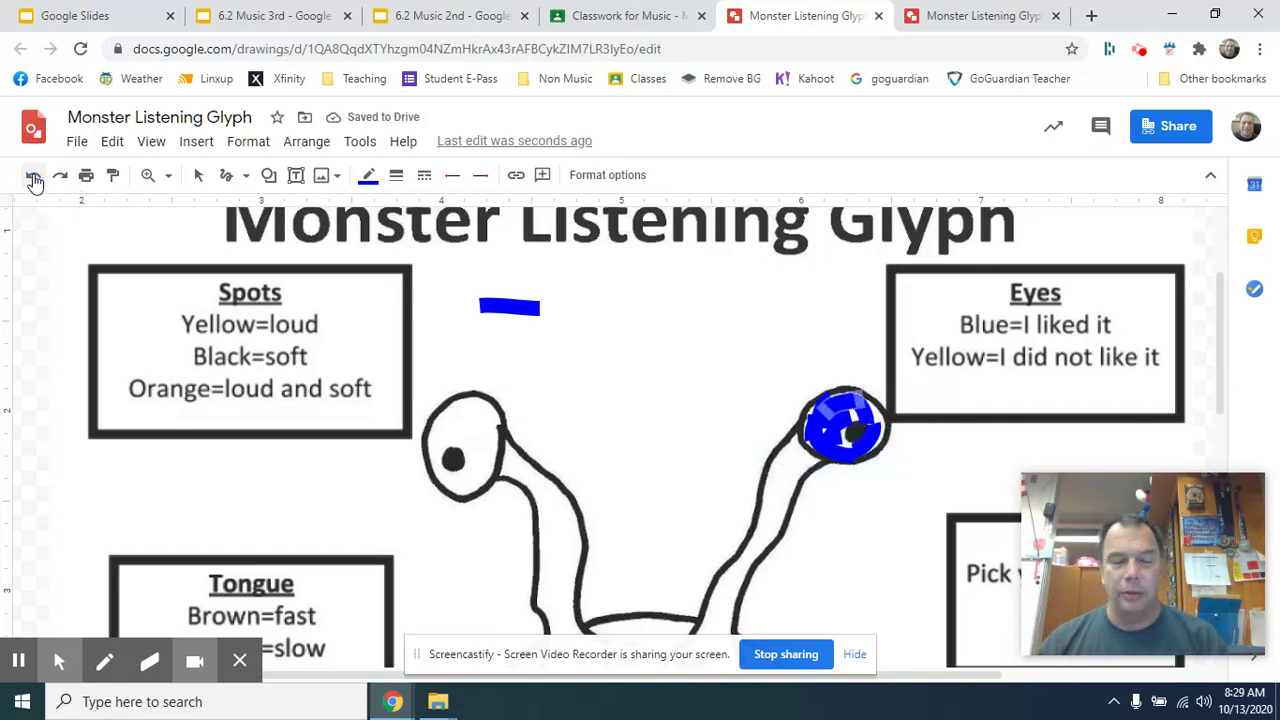
pyautogui.click(33, 175)
pyautogui.click(33, 175)
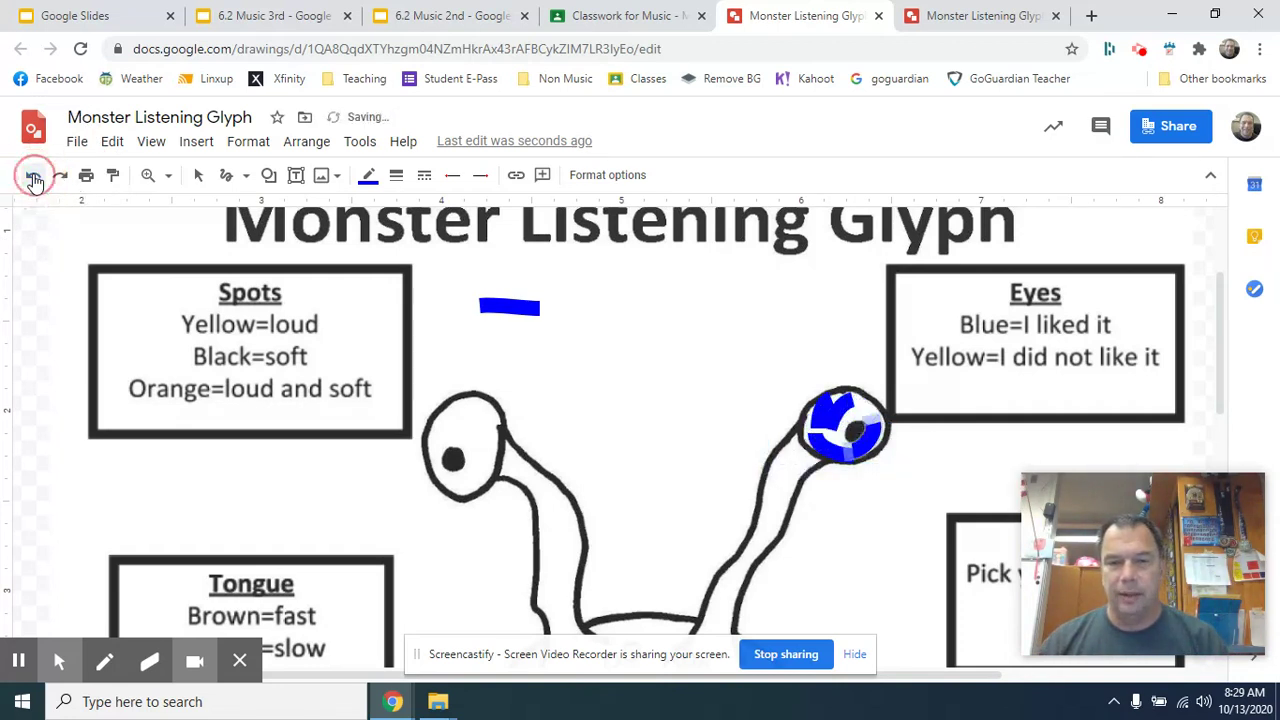
pyautogui.click(33, 175)
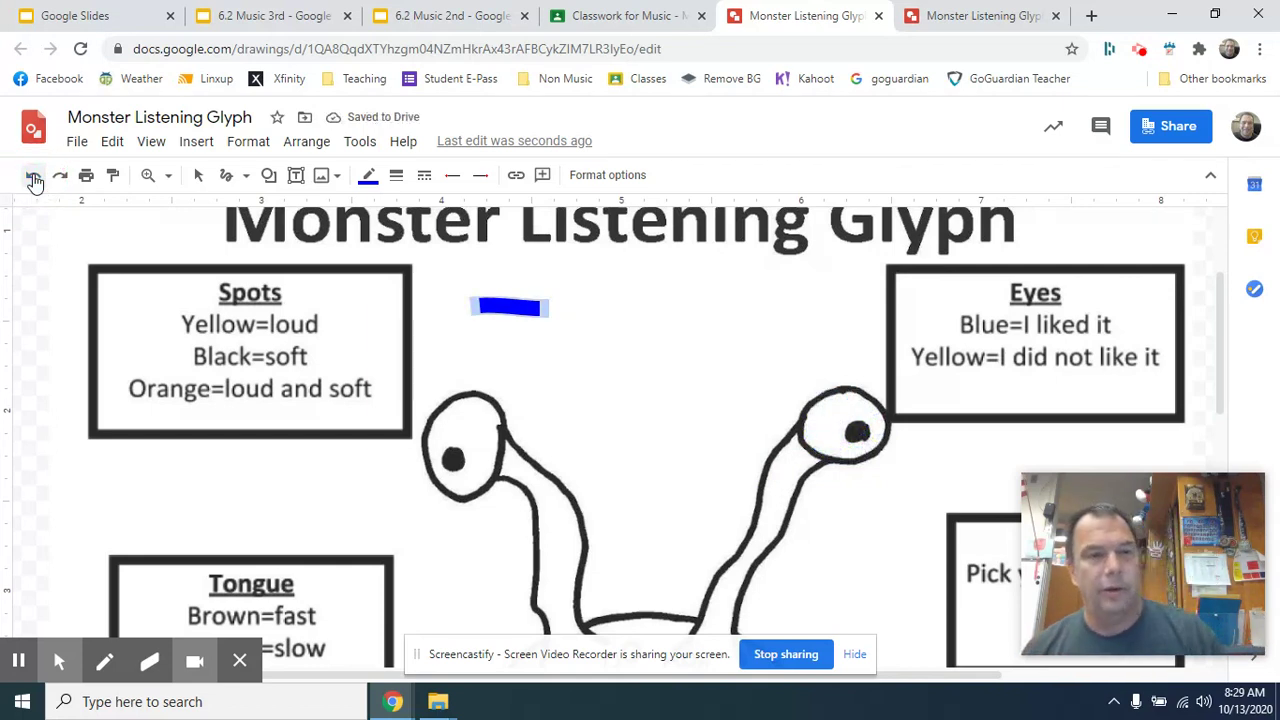
pyautogui.click(62, 177)
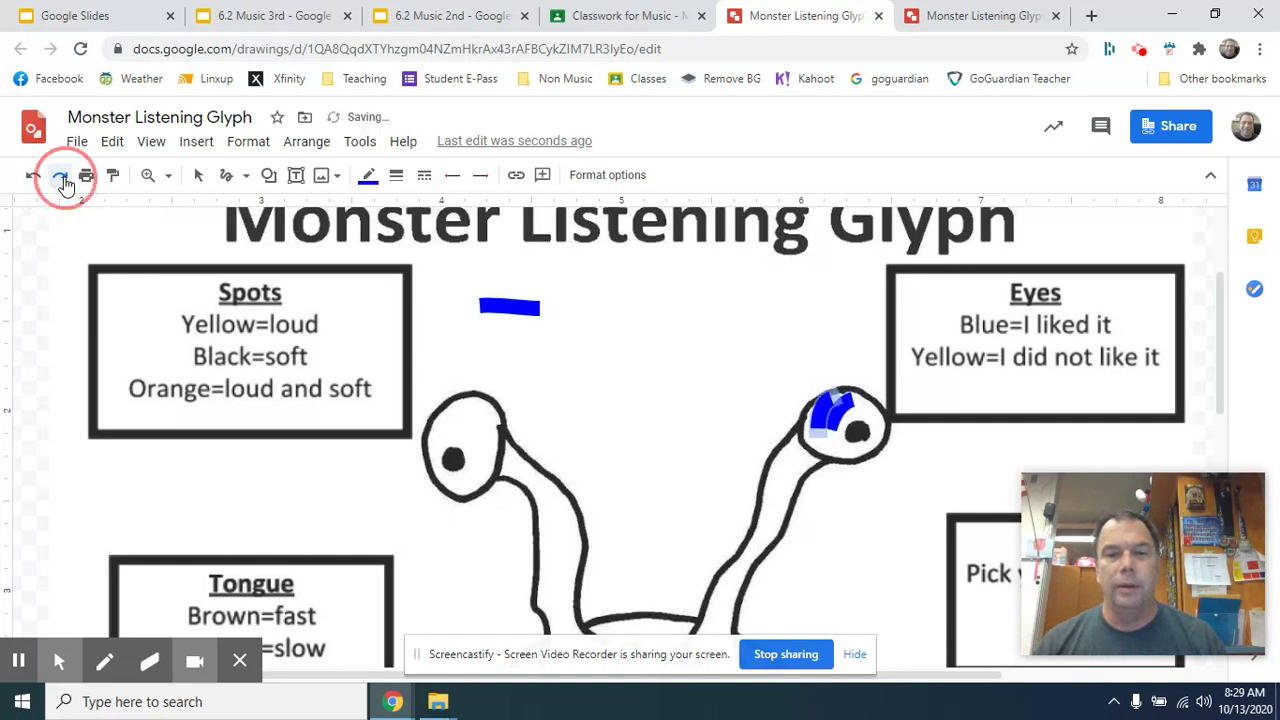
pyautogui.click(62, 177)
pyautogui.click(62, 177)
pyautogui.click(62, 177)
pyautogui.click(62, 177)
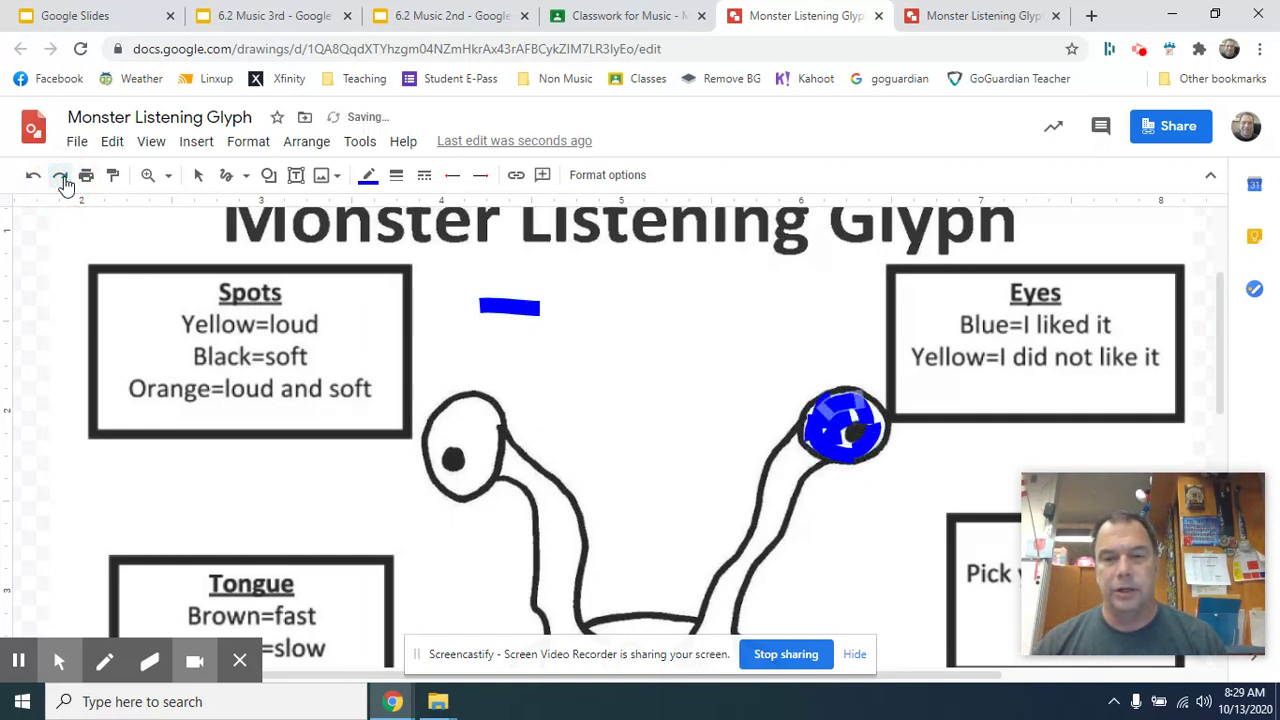
pyautogui.click(62, 177)
pyautogui.click(33, 177)
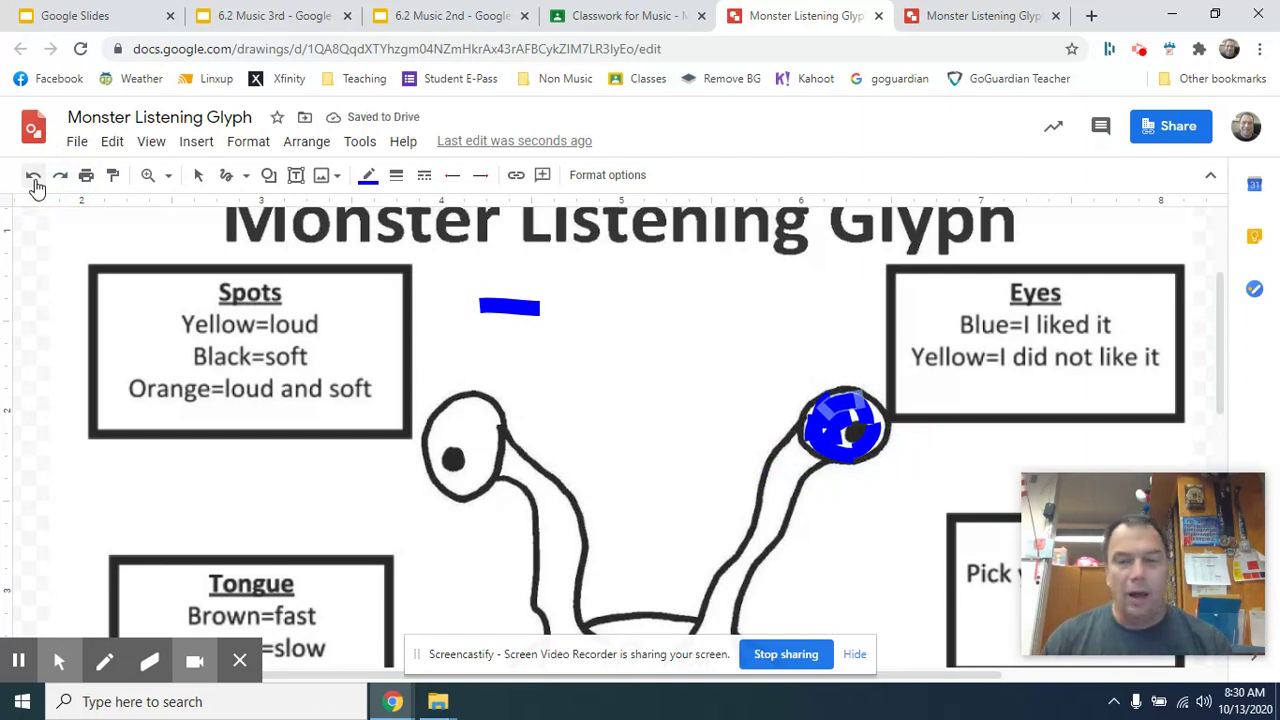
pyautogui.click(77, 146)
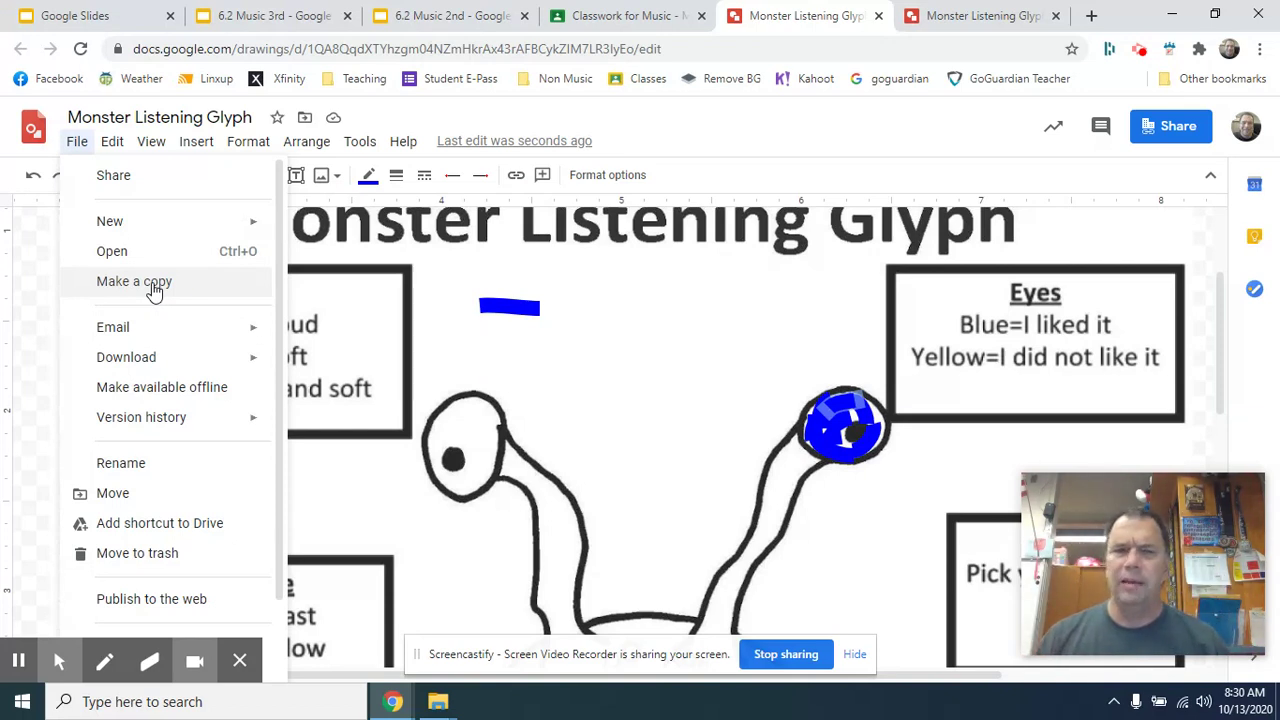
pyautogui.click(557, 348)
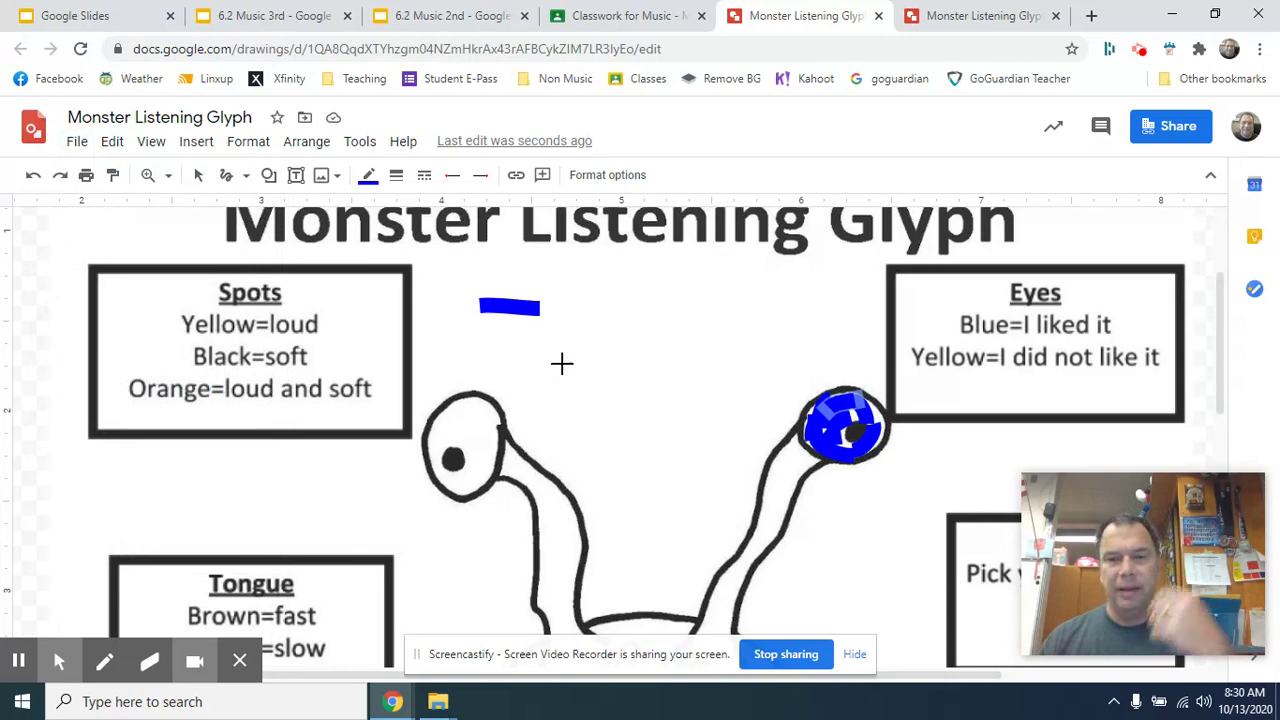
pyautogui.scroll(-1, 582, 370)
pyautogui.scroll(3, 583, 369)
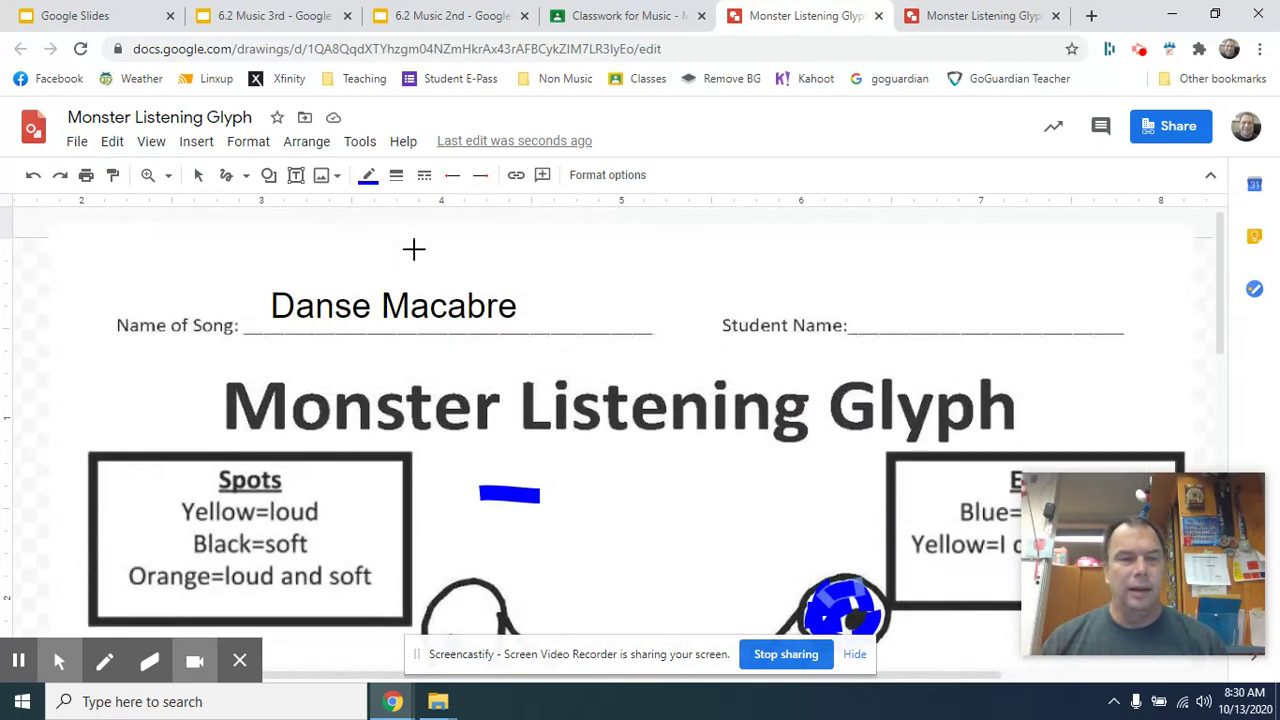
# Switch the line colour to orange and scribble several orange strokes down the monster's left neck
pyautogui.click(368, 176)
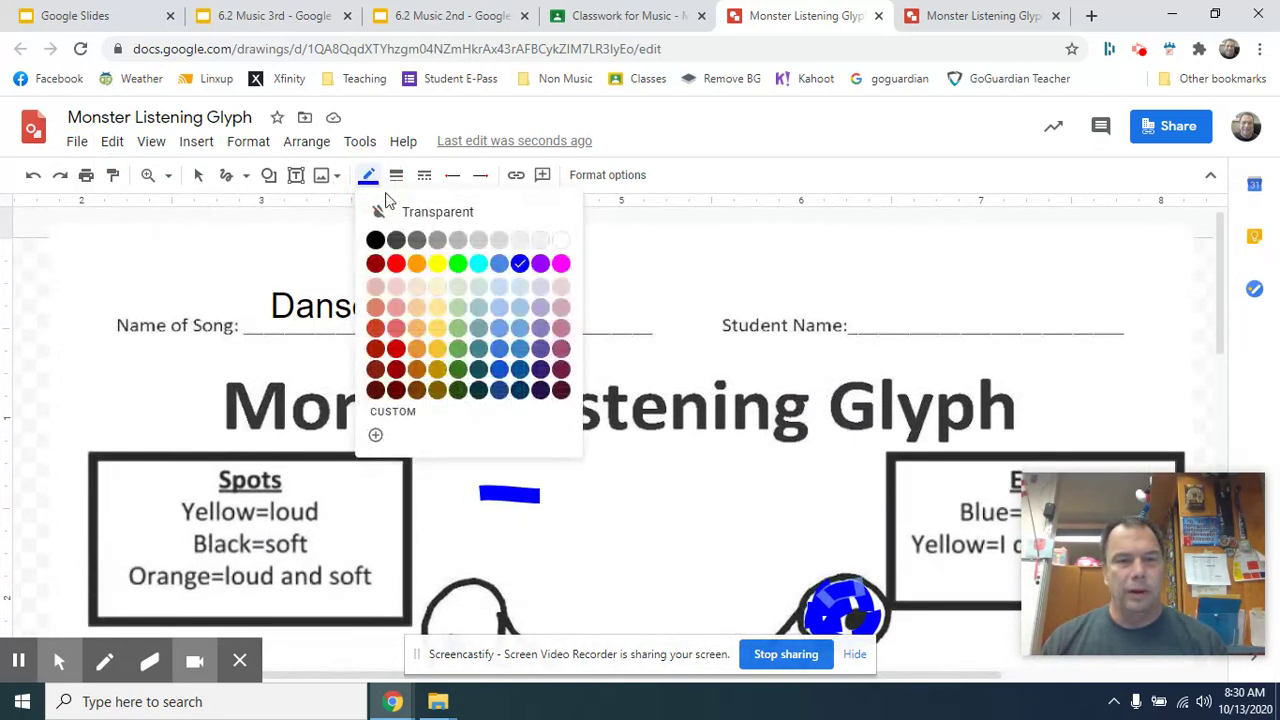
pyautogui.click(417, 264)
pyautogui.hotkey('ctrl', 'z')
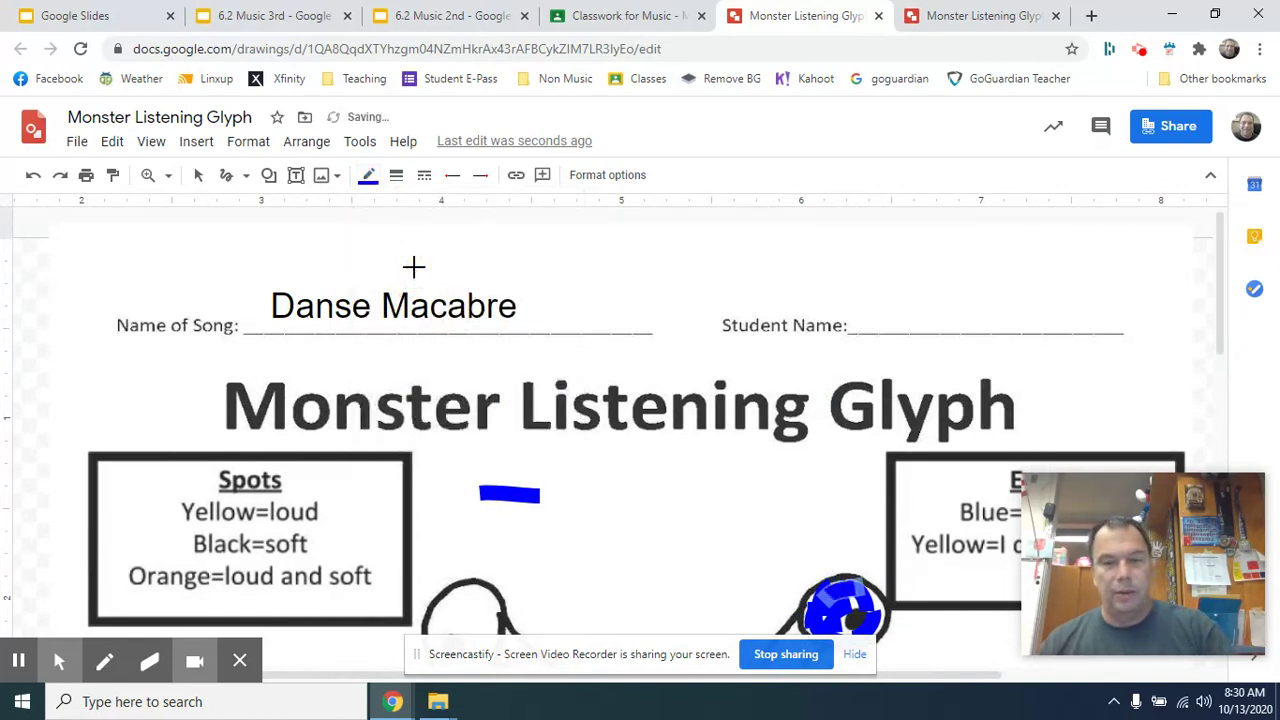
pyautogui.scroll(-4, 658, 408)
pyautogui.moveTo(535, 313)
pyautogui.mouseDown()
pyautogui.moveTo(534, 300)
pyautogui.moveTo(568, 460)
pyautogui.mouseUp()
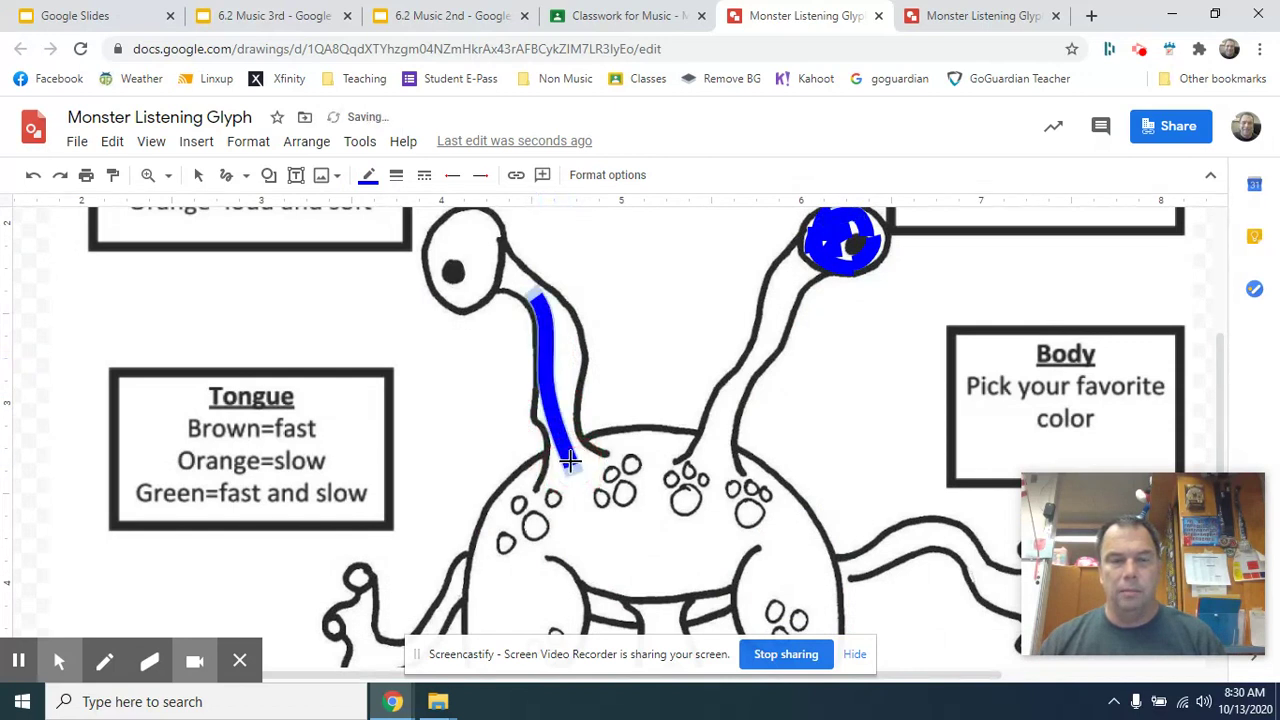
pyautogui.click(364, 180)
pyautogui.click(418, 266)
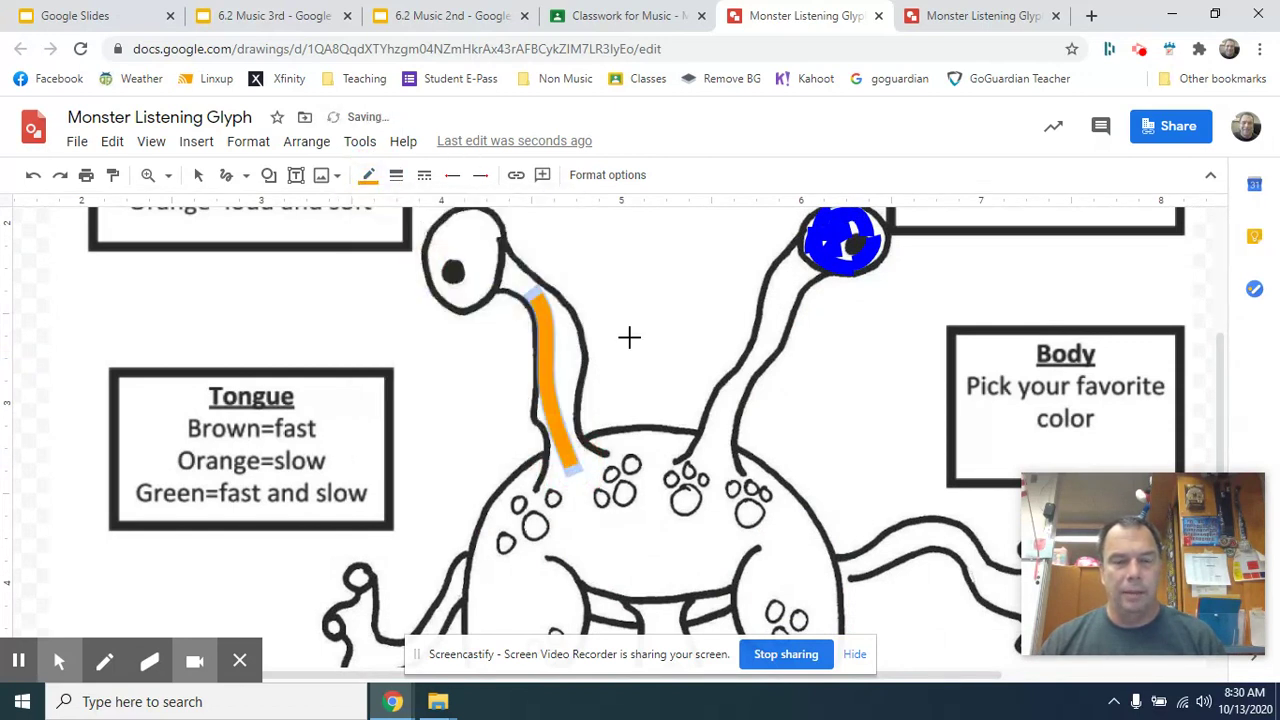
pyautogui.moveTo(558, 318); pyautogui.dragTo(586, 488)
pyautogui.moveTo(556, 328); pyautogui.dragTo(568, 462)
pyautogui.moveTo(560, 355); pyautogui.dragTo(566, 420)
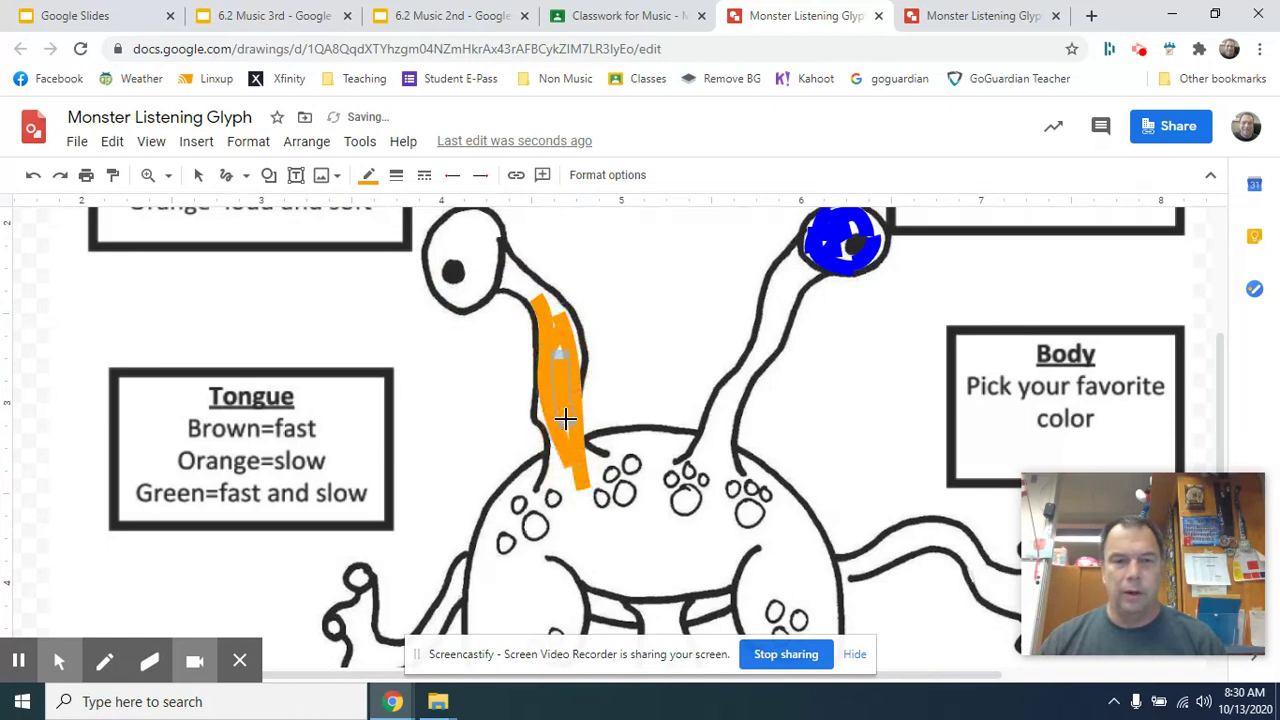
# Draw a thick 24px orange band across the body, then make the newest stroke thin
pyautogui.click(396, 175)
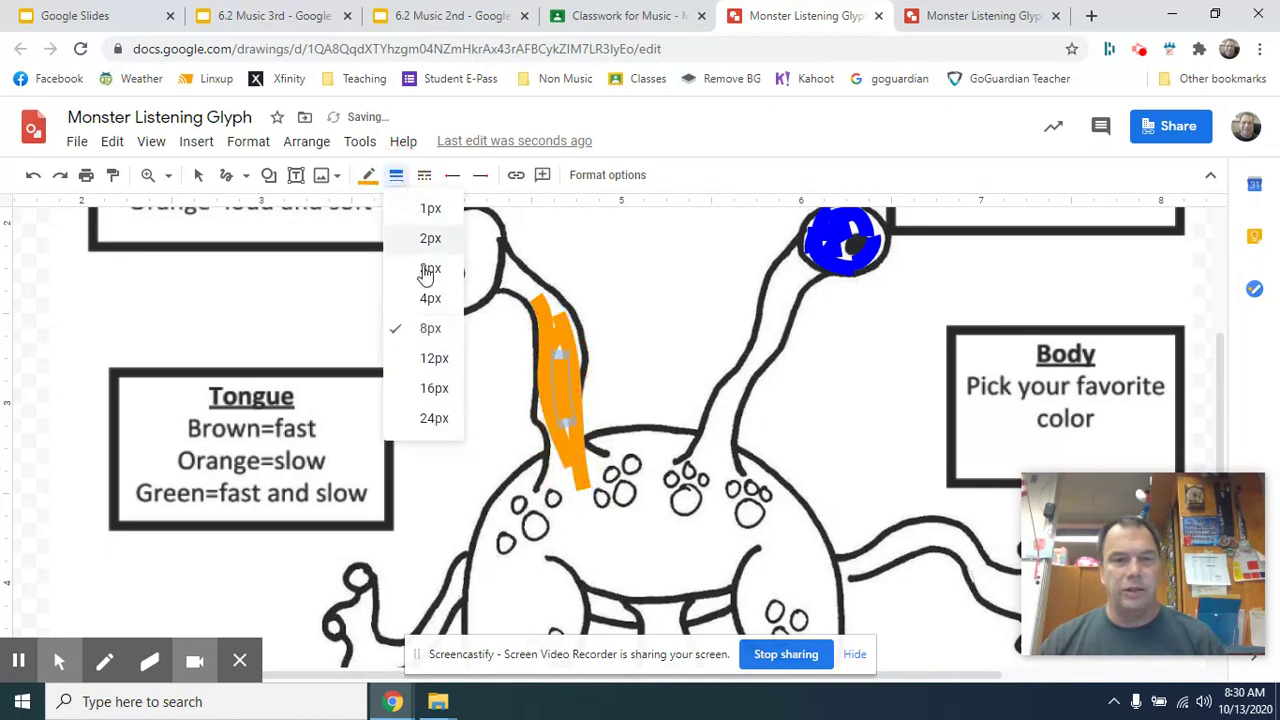
pyautogui.click(434, 418)
pyautogui.moveTo(550, 523)
pyautogui.mouseDown()
pyautogui.moveTo(729, 543)
pyautogui.moveTo(812, 595)
pyautogui.mouseUp()
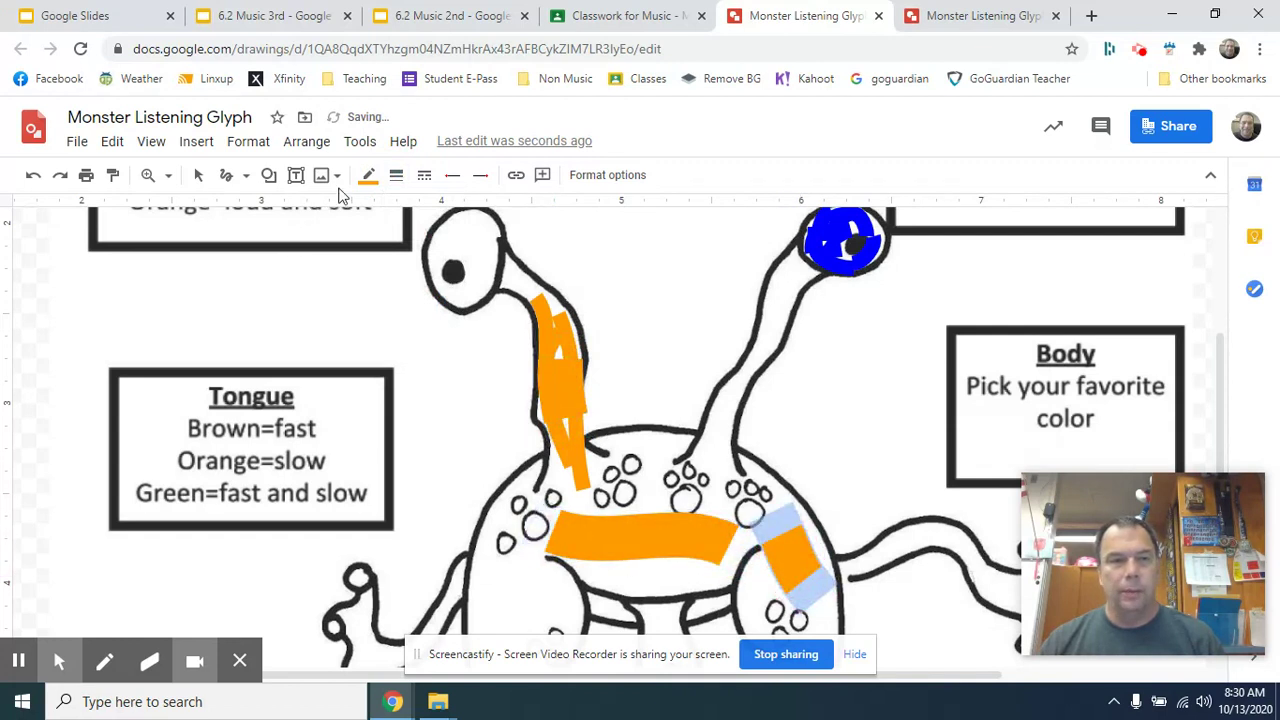
pyautogui.click(396, 175)
pyautogui.click(440, 250)
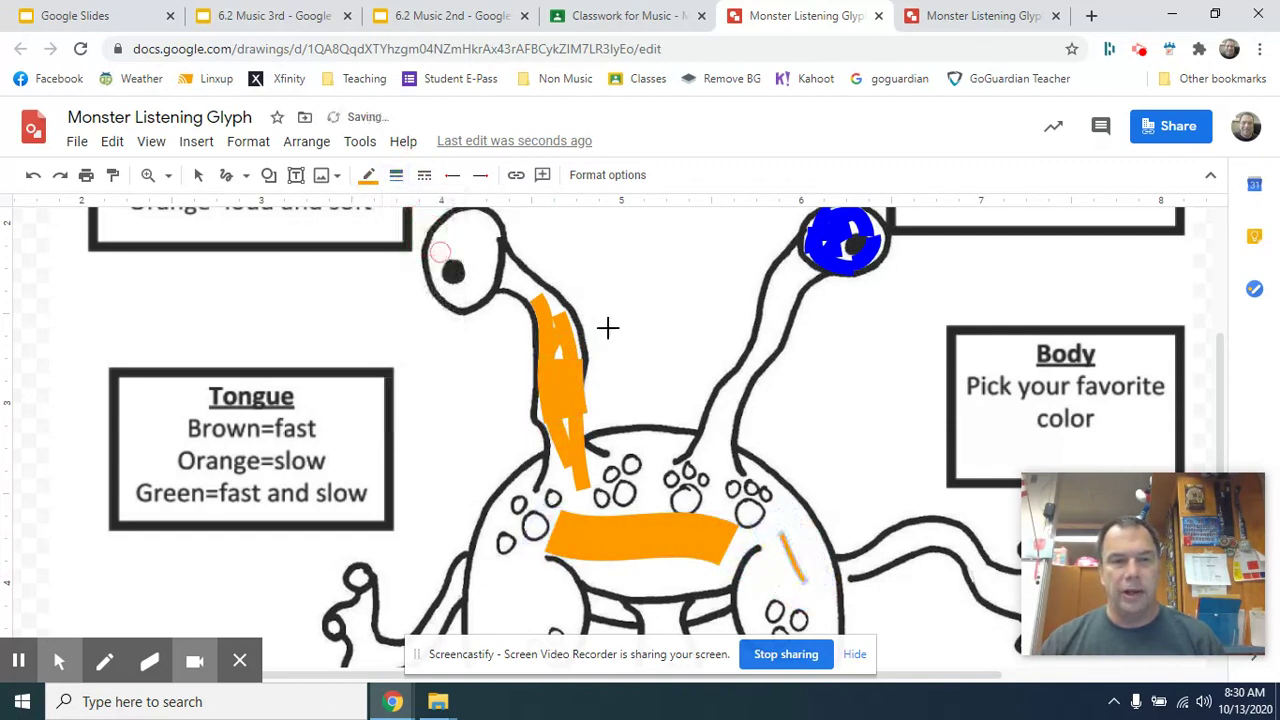